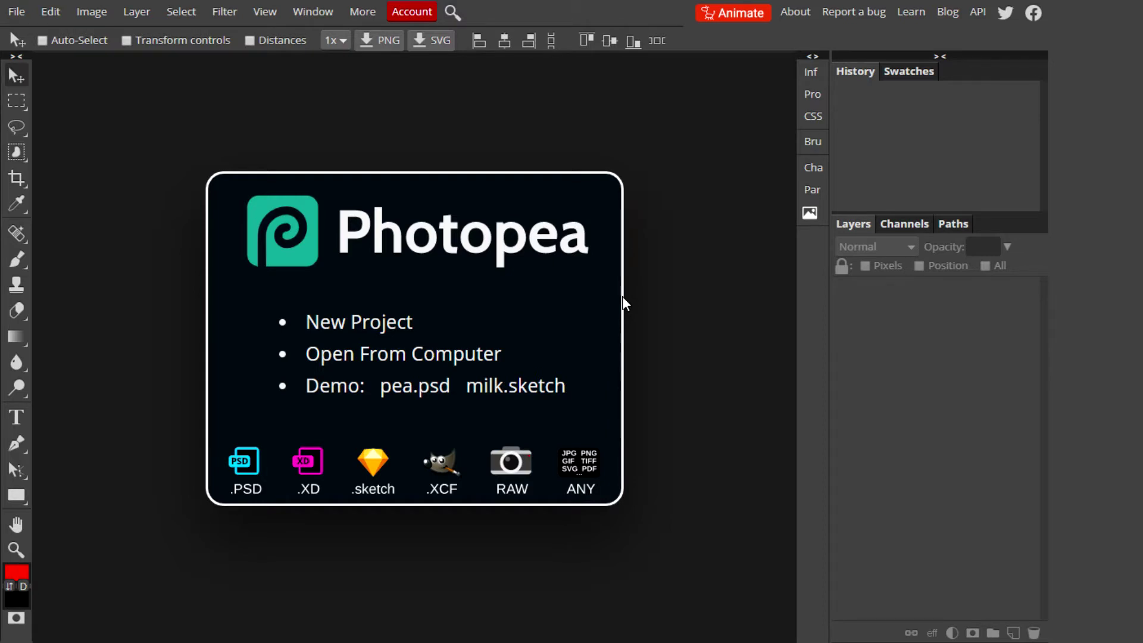
Create a new 1280×720 project called 'Thumbnail' with a Transparent background.
click(386, 329)
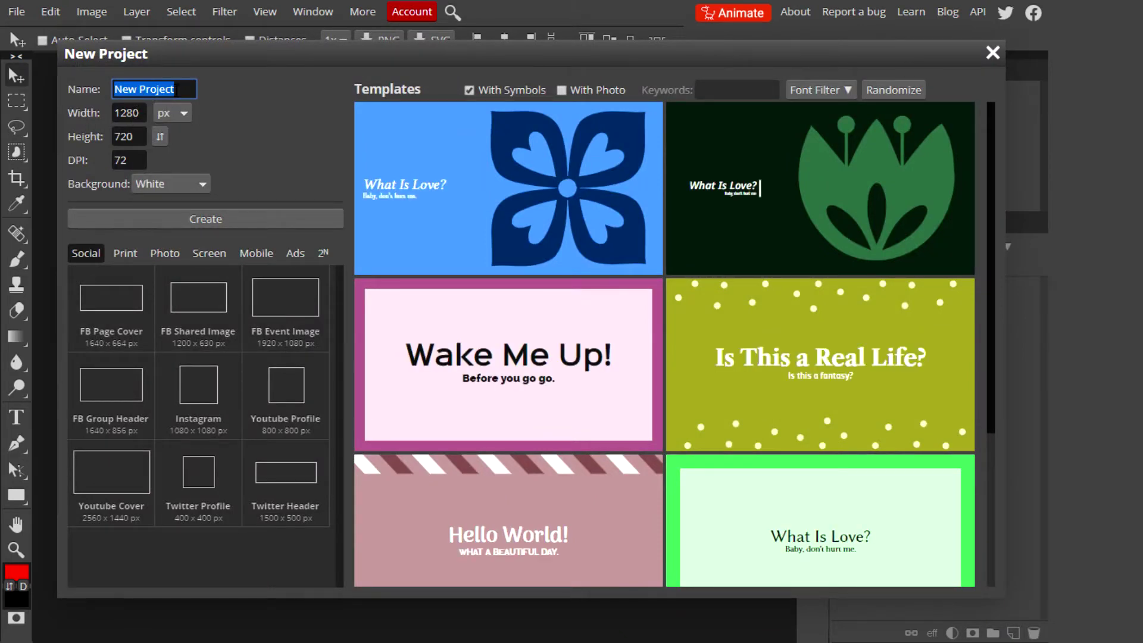
key(BackSpace)
text(Thumbnail)
click(281, 77)
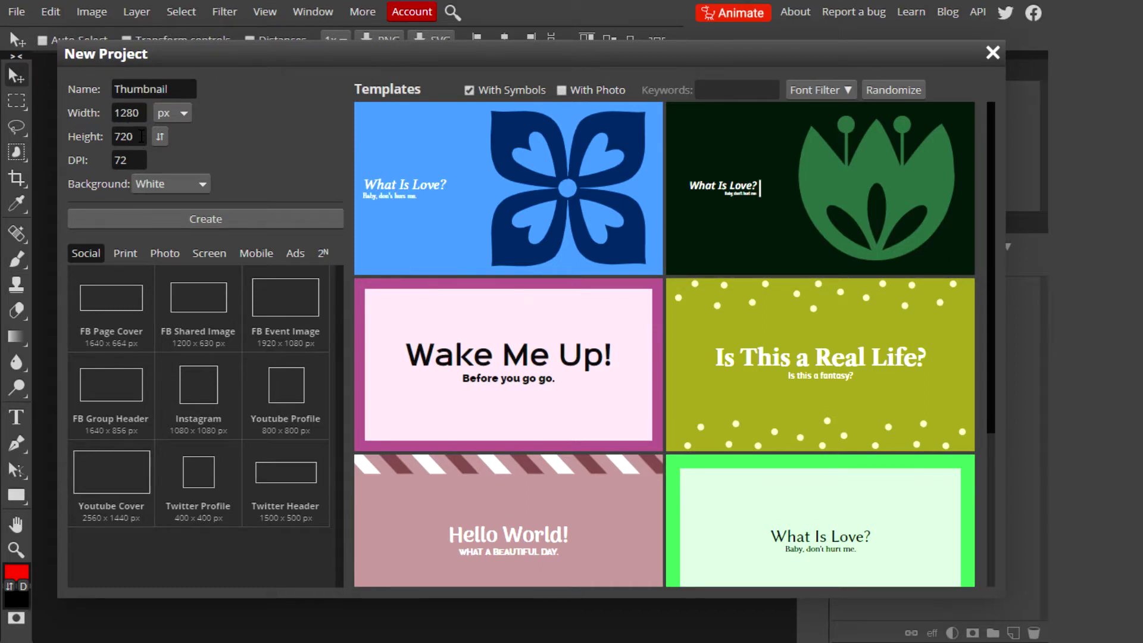
click(170, 183)
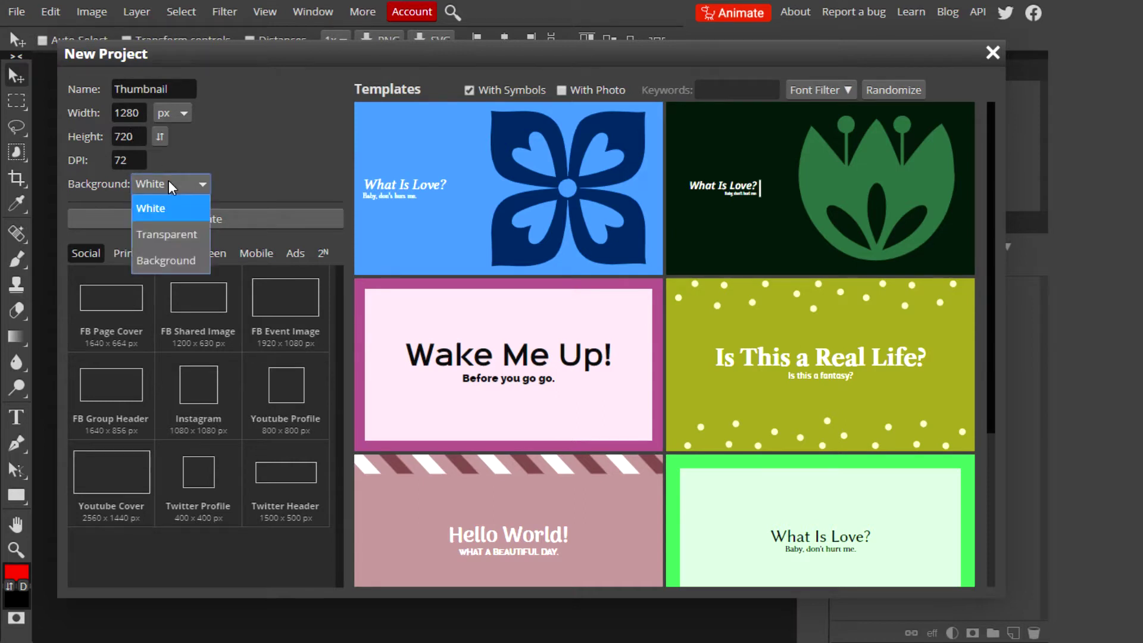
click(168, 237)
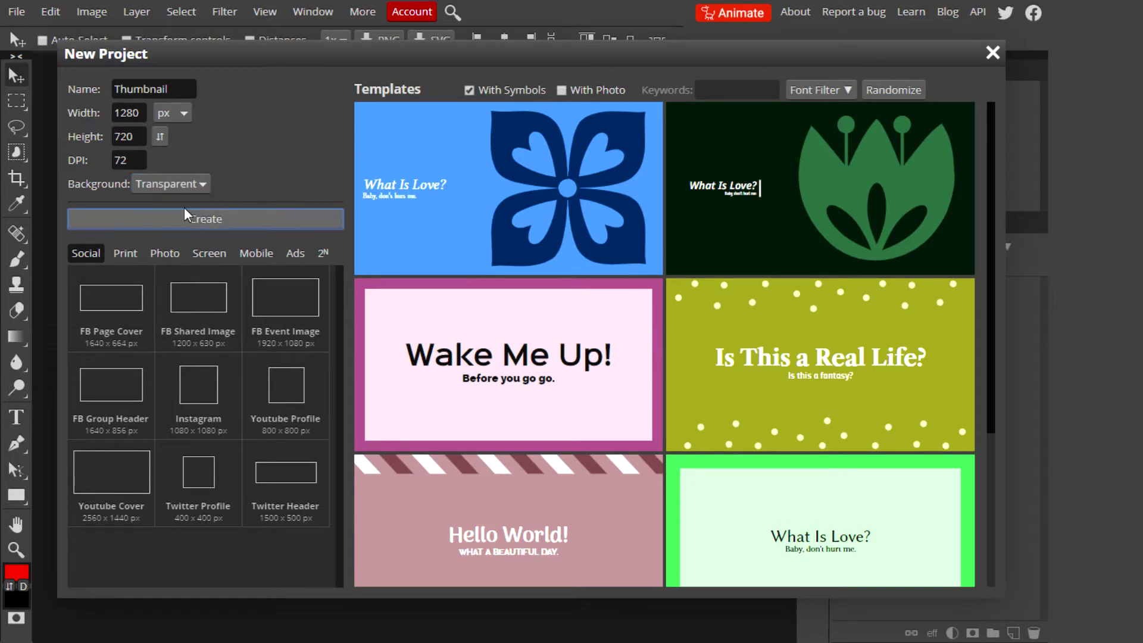
click(186, 215)
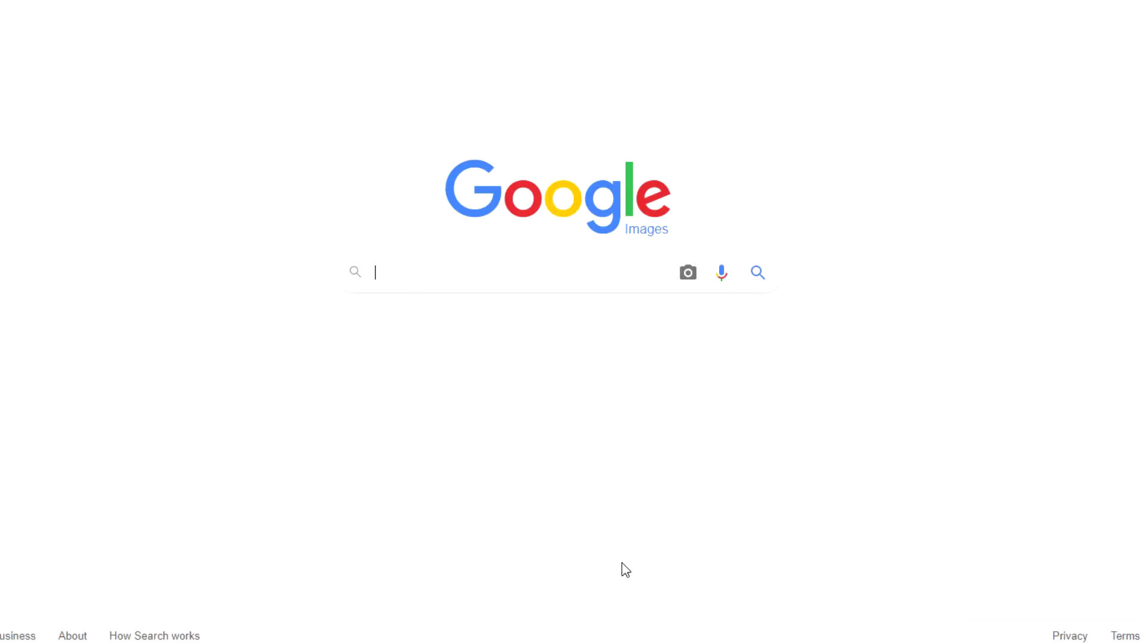
Search Google Images for 'thumbnail background' and bring up save options for the blue burst image.
text(thumbnail background)
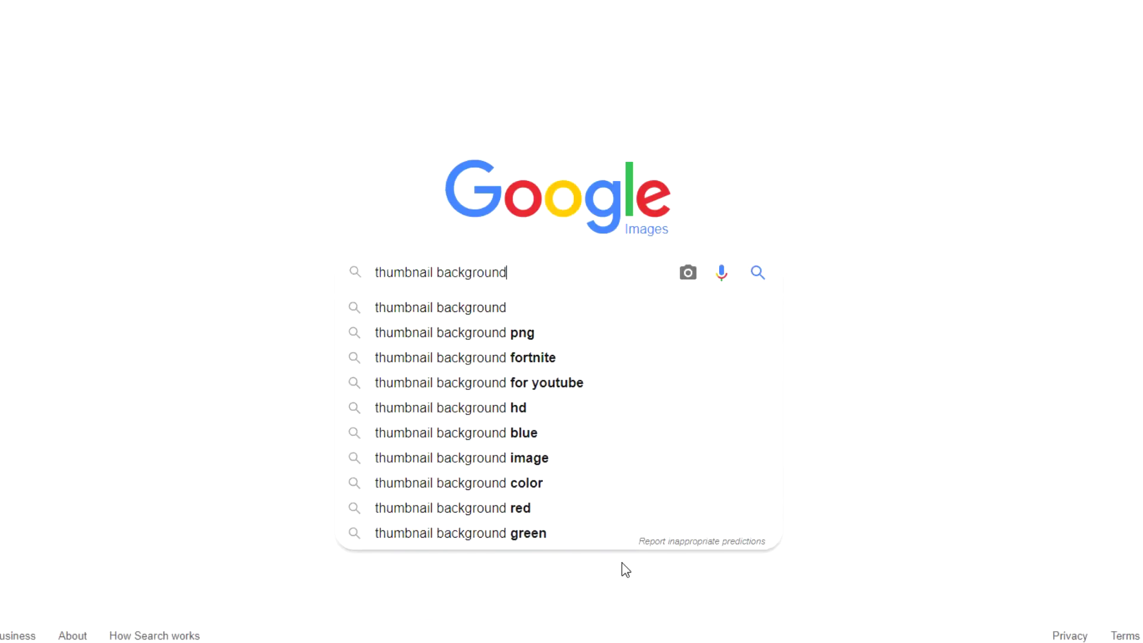
key(Return)
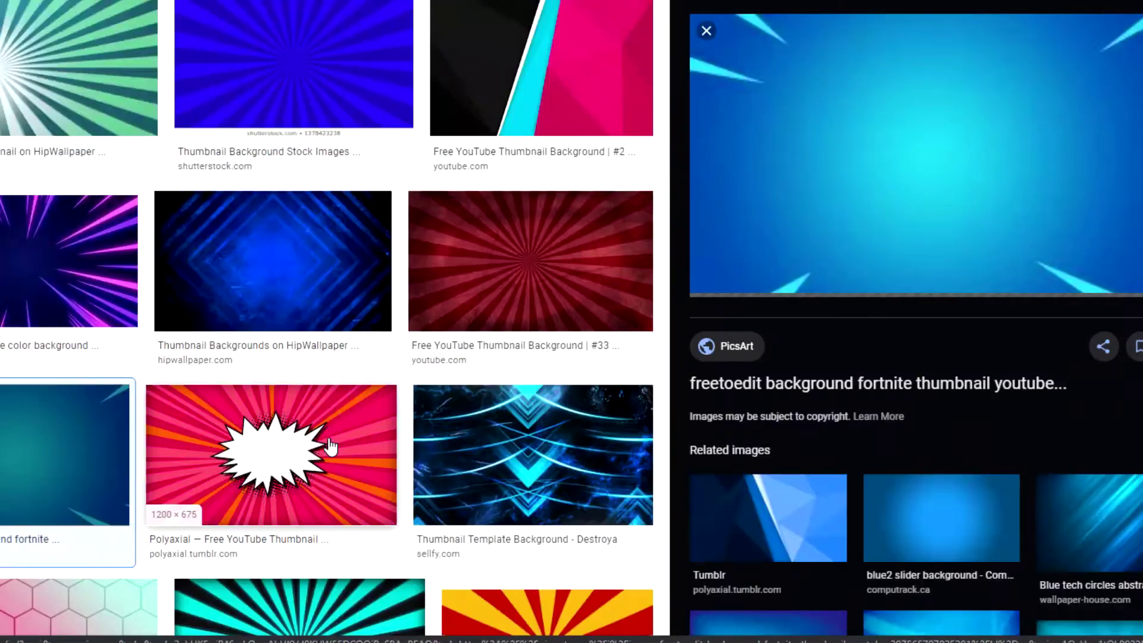
scroll(332, 449, down, 3)
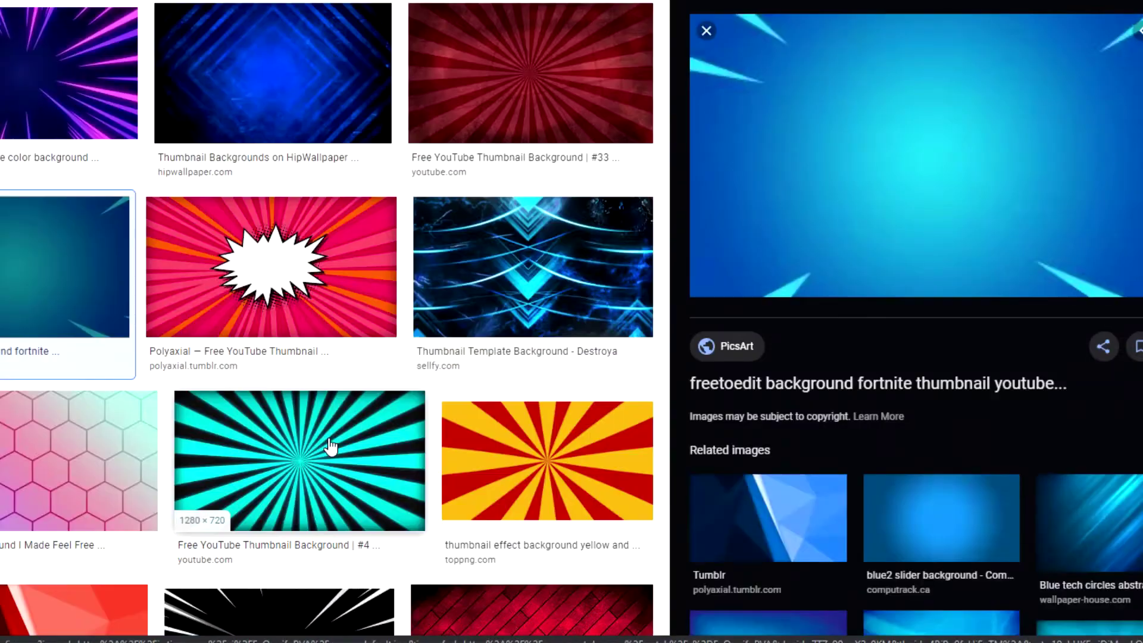
right_click(935, 220)
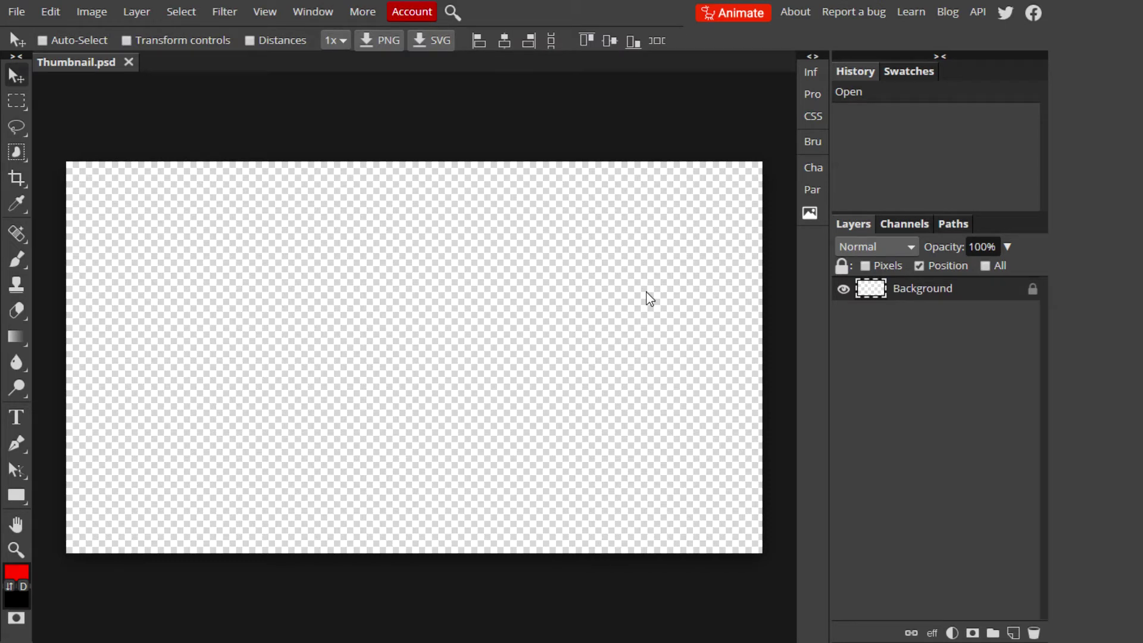
Place bg image.jpg into Thumbnail and scale it to 125% so it fills the canvas.
click(19, 13)
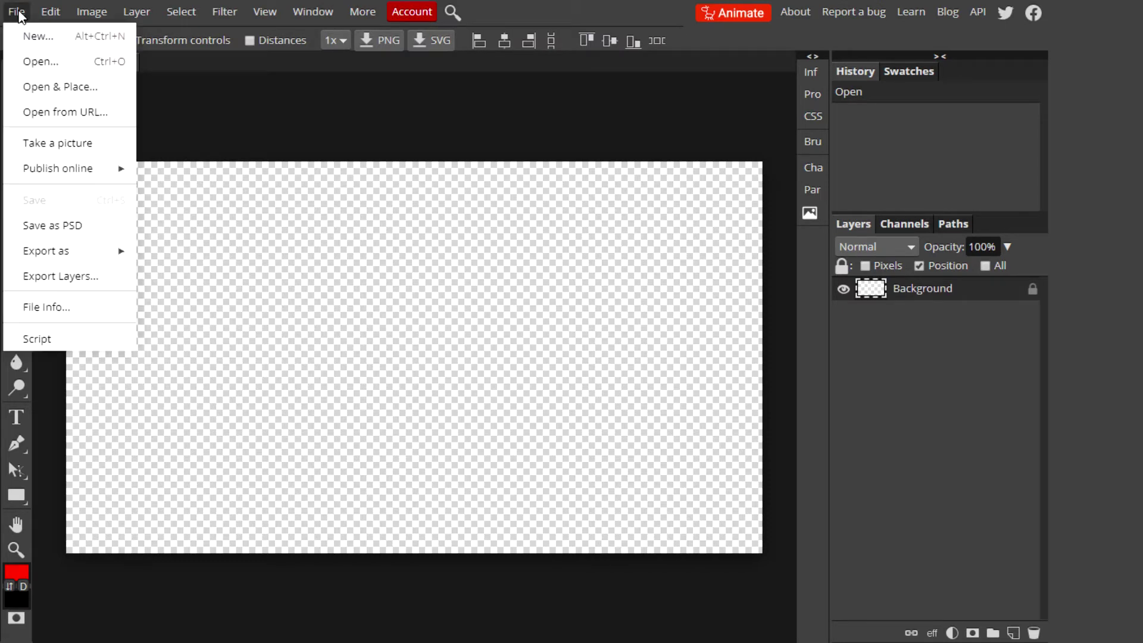
click(50, 87)
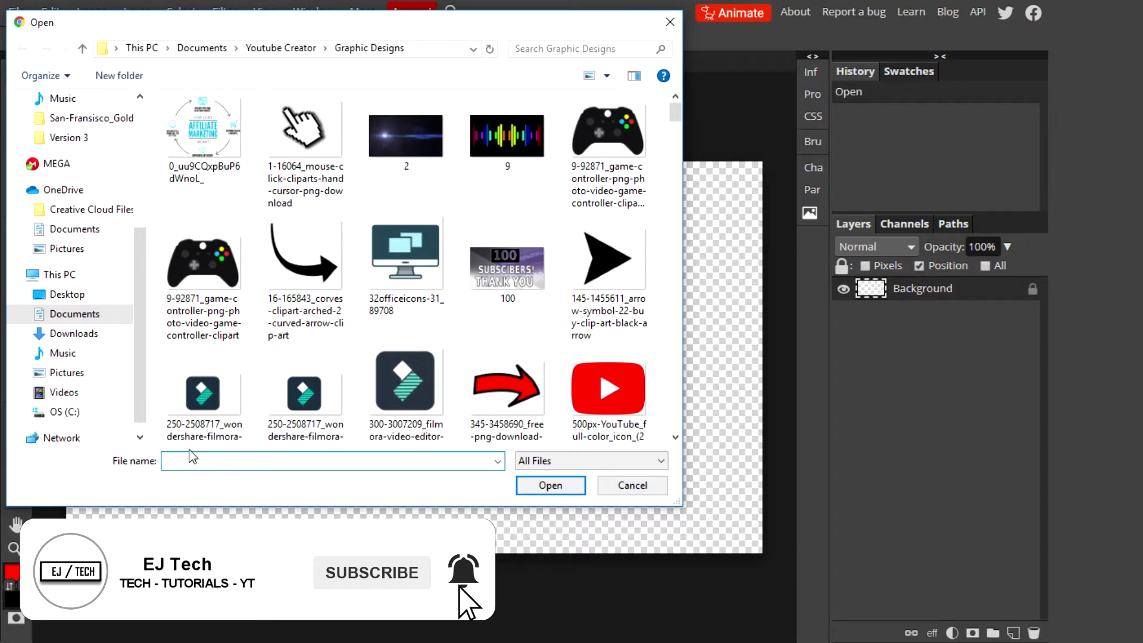
text(bg image)
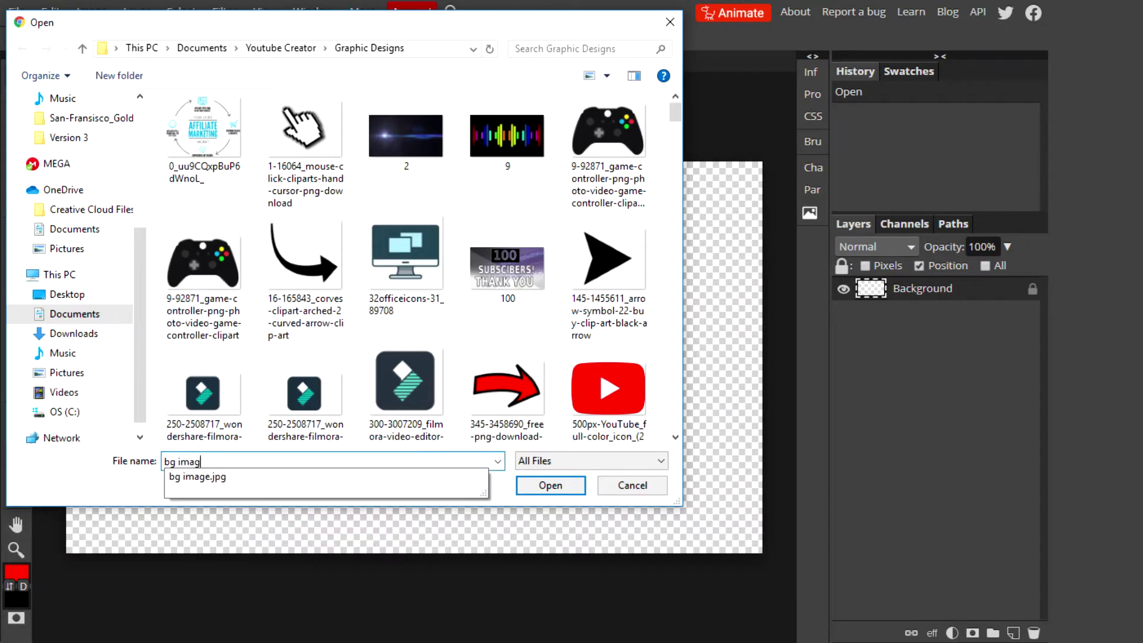
click(250, 484)
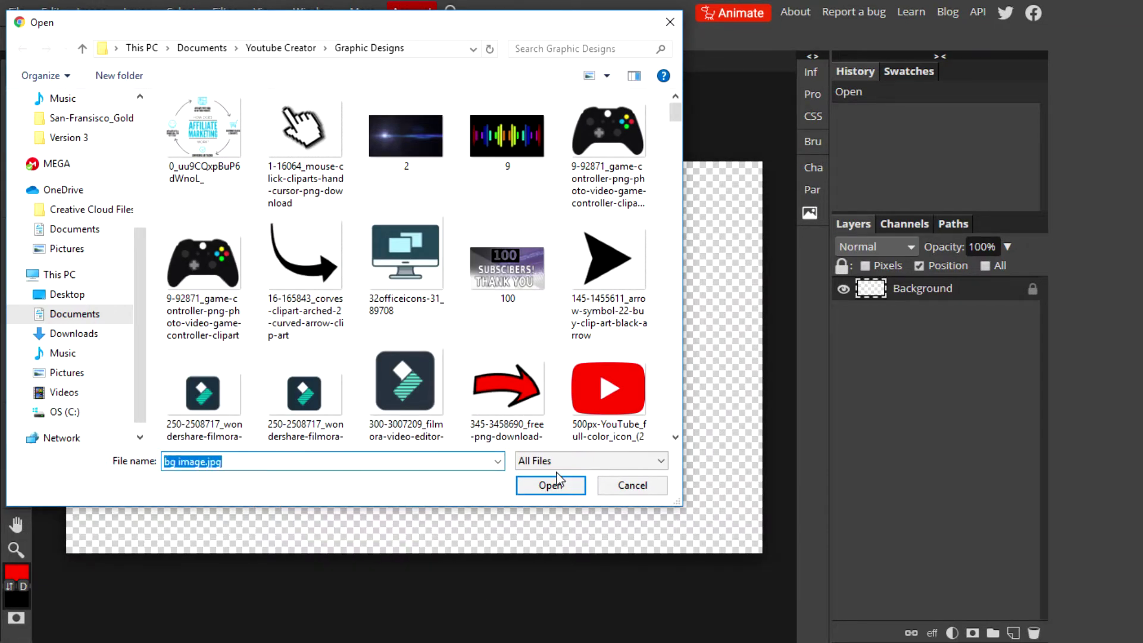
click(550, 485)
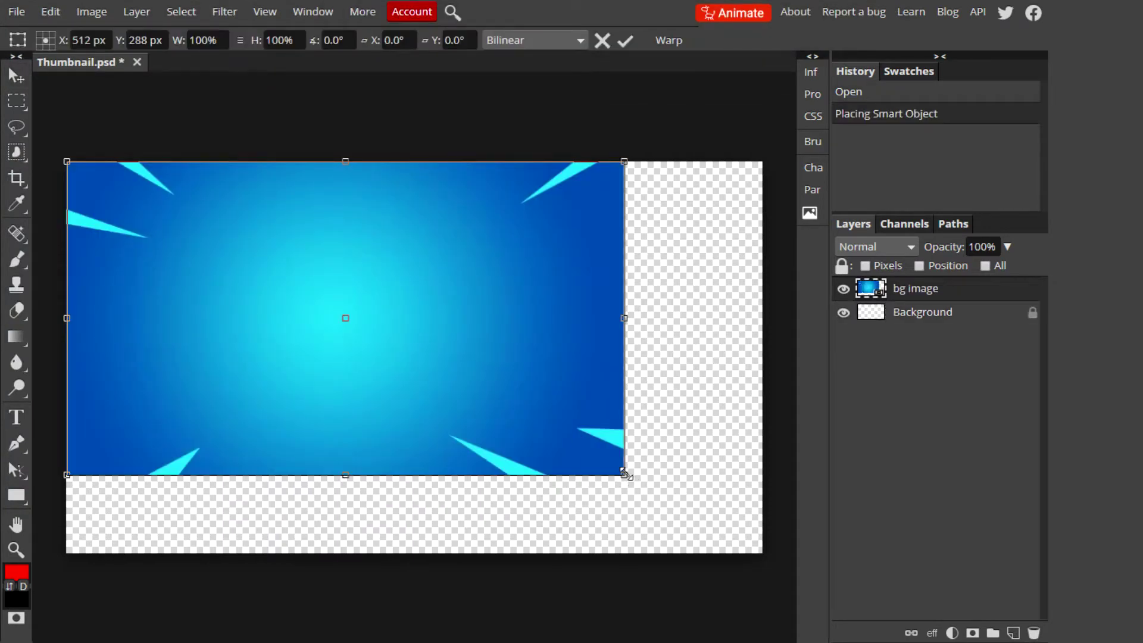
drag(625, 475, 762, 552)
key(Return)
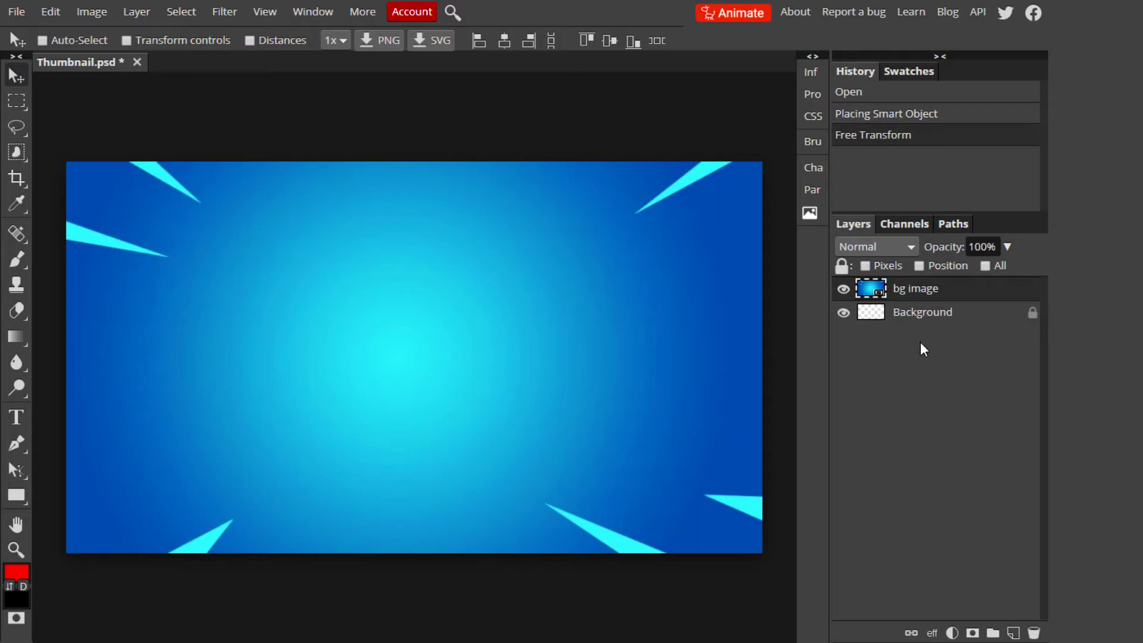
Rasterize the bg image layer and start a Gaussian Blur, trying radii up to 6.6 px.
right_click(947, 290)
click(848, 373)
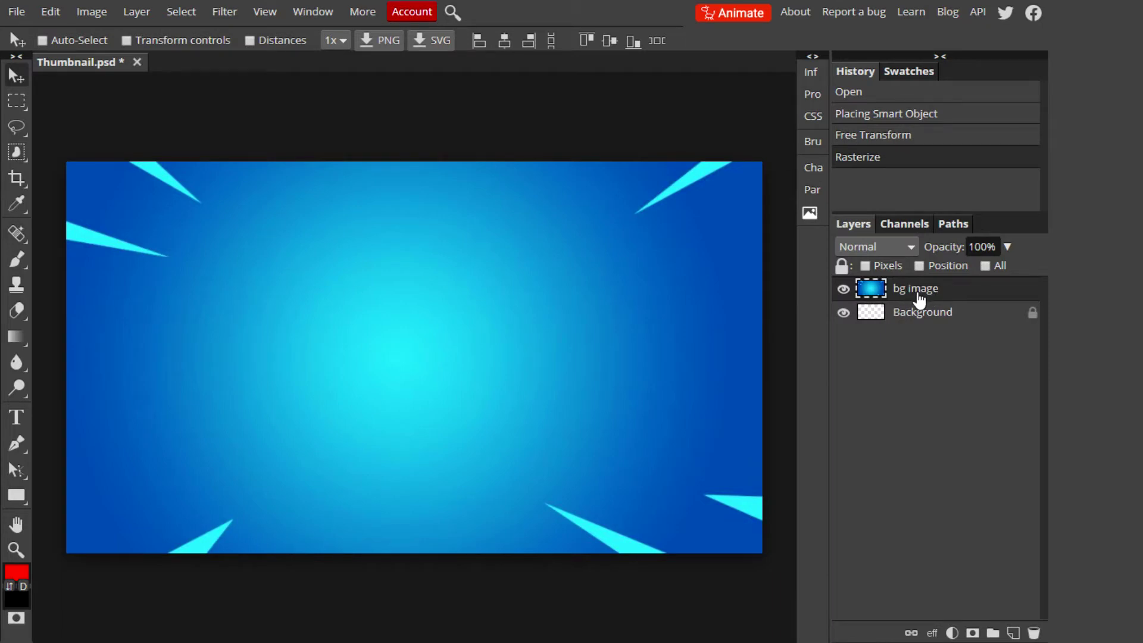
click(237, 12)
mouse_move(269, 146)
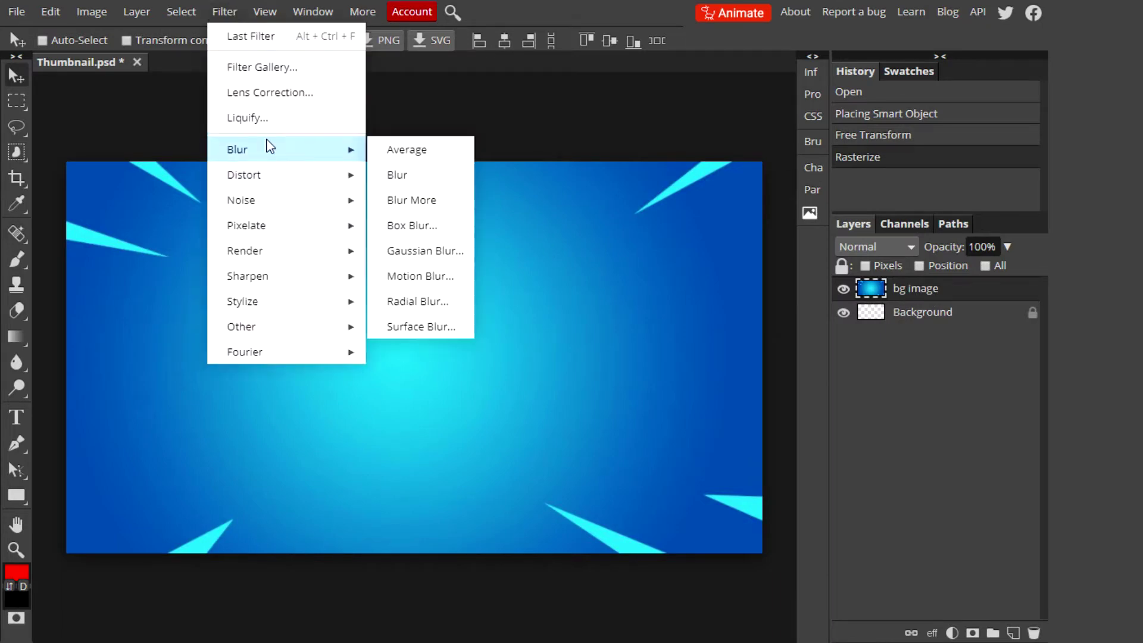
click(420, 250)
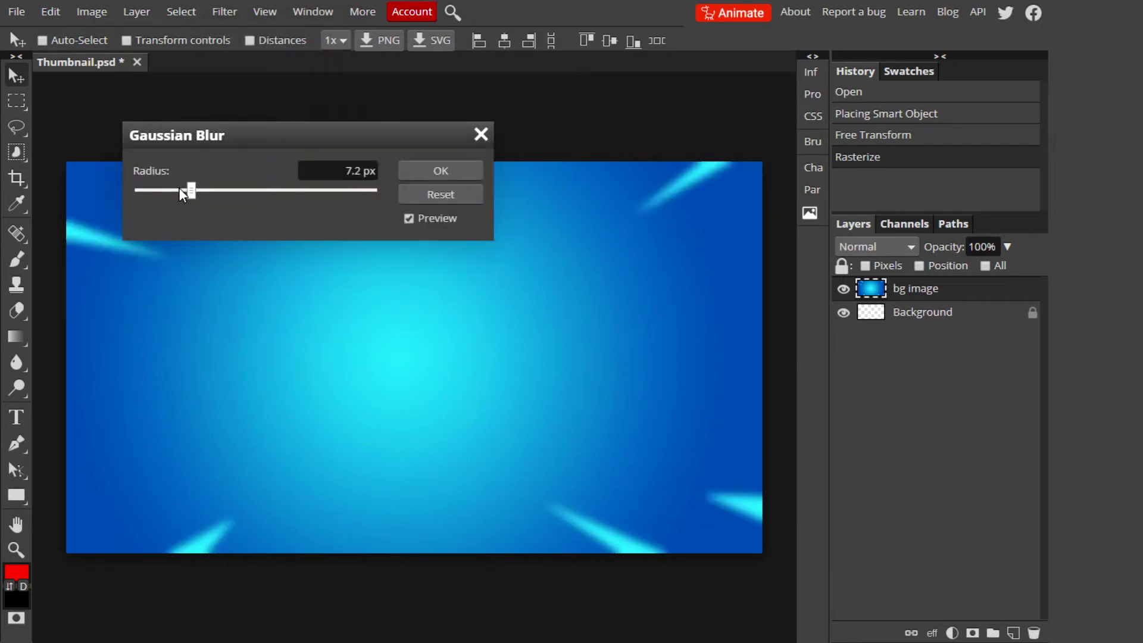
drag(177, 187, 175, 190)
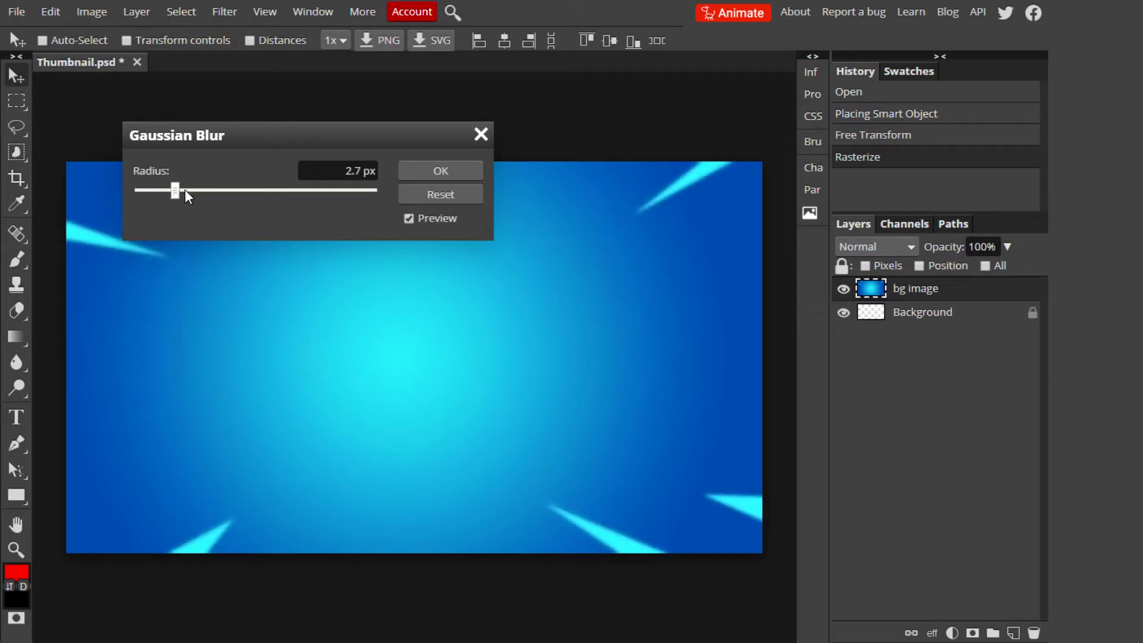
drag(187, 195, 188, 195)
click(191, 190)
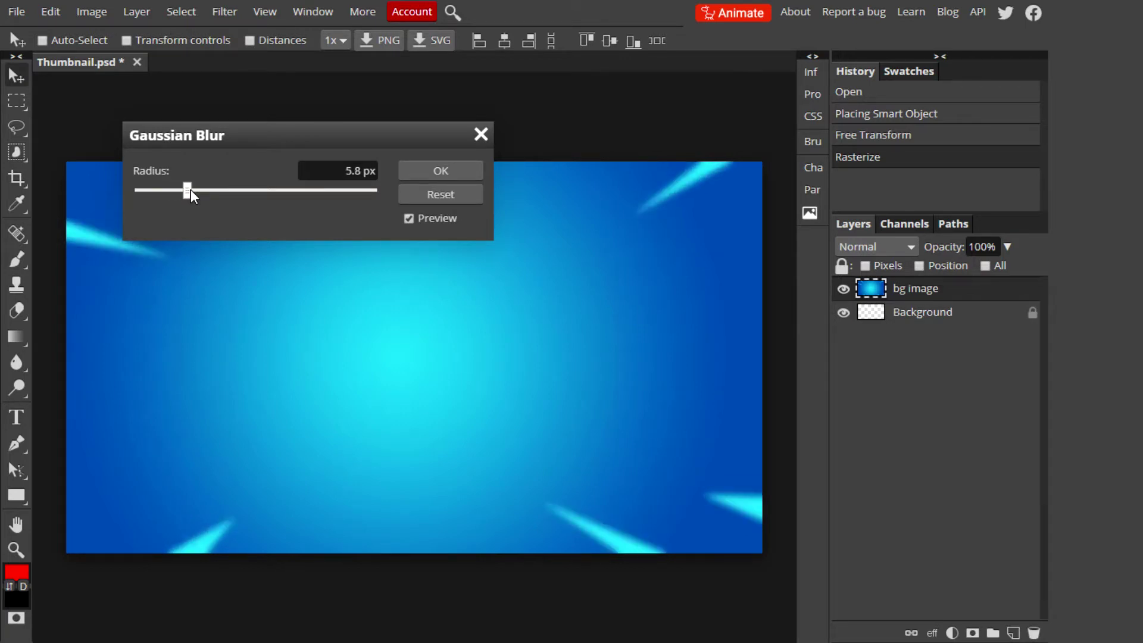
click(191, 189)
Compare the blurred and unblurred previews, then apply the blur at a 4.9 px radius.
click(409, 219)
click(409, 219)
click(409, 219)
click(409, 219)
drag(185, 190, 181, 190)
click(435, 170)
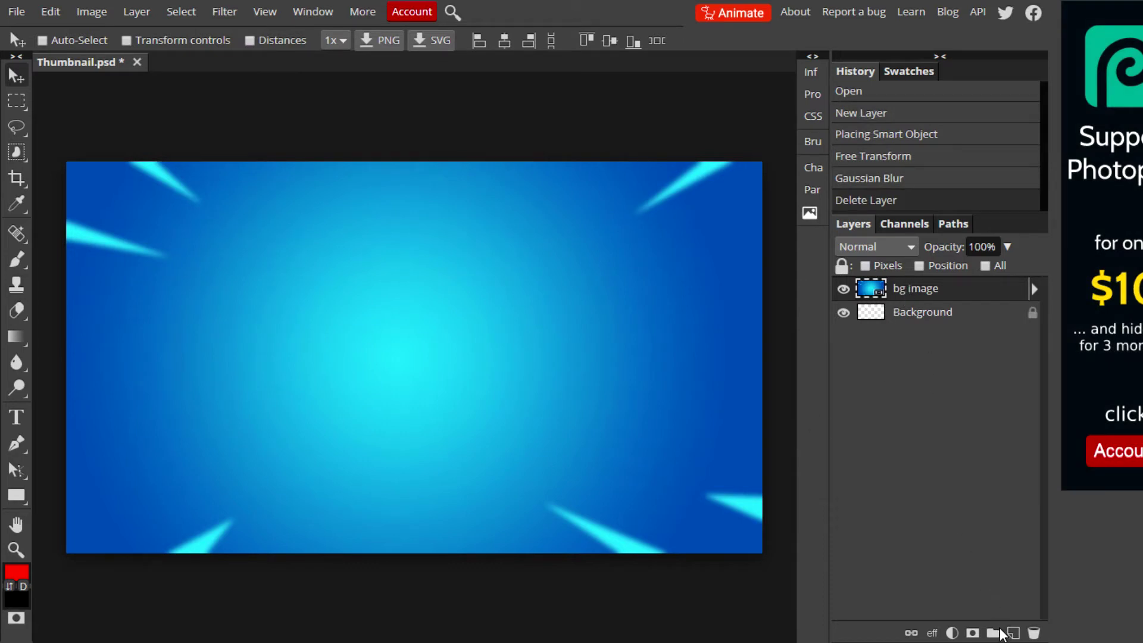
Add an empty layer above bg image and start a text layer near the top-left.
click(1013, 633)
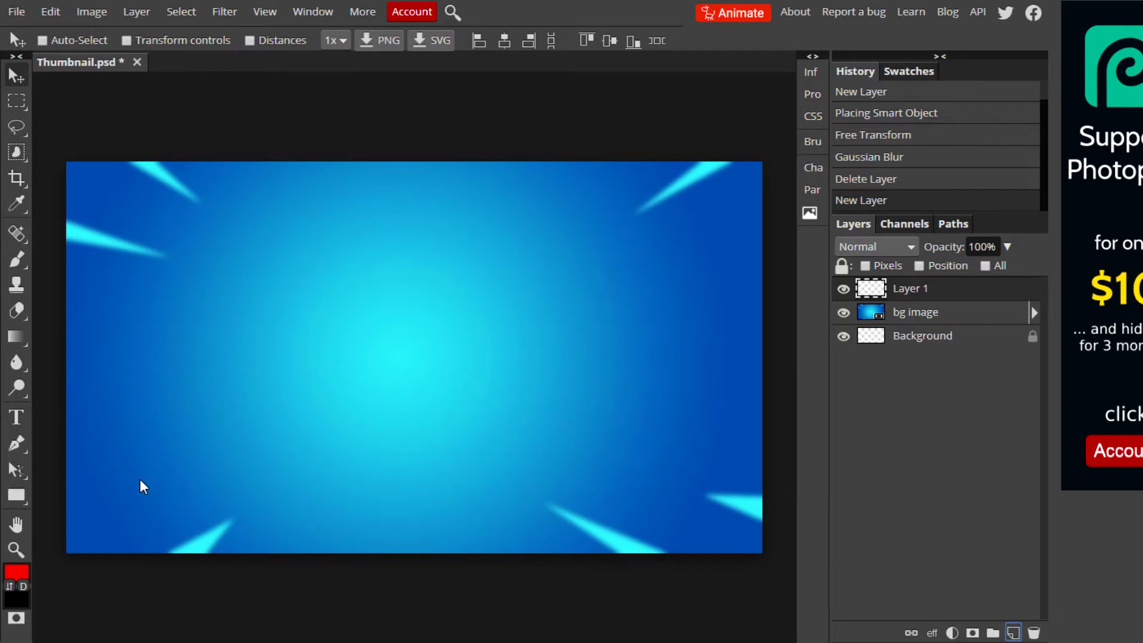
click(14, 417)
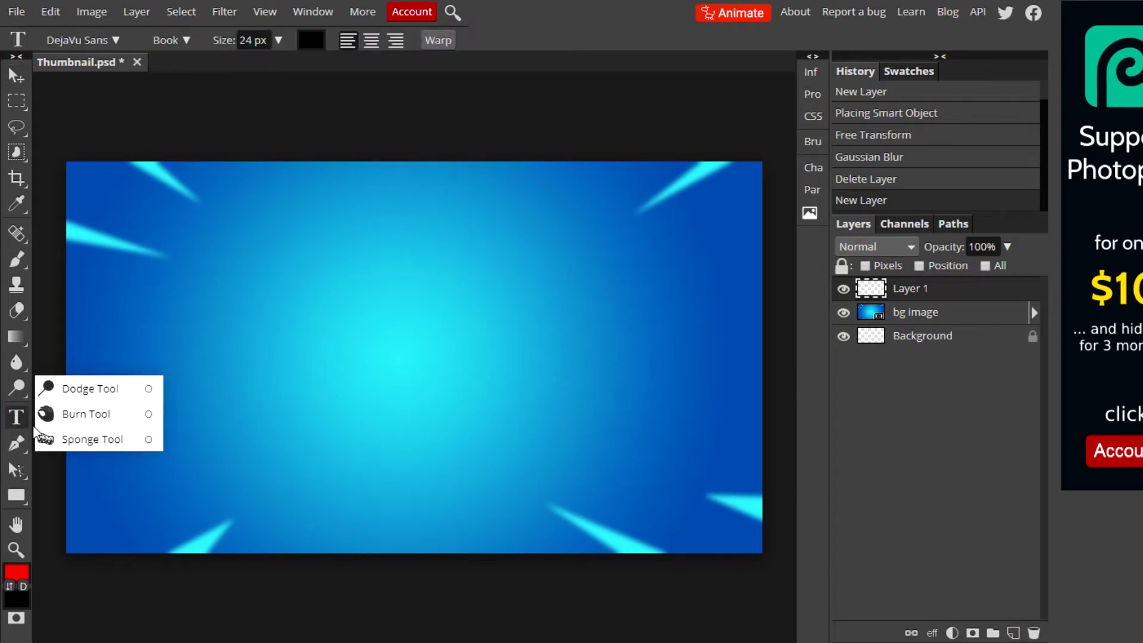
click(148, 235)
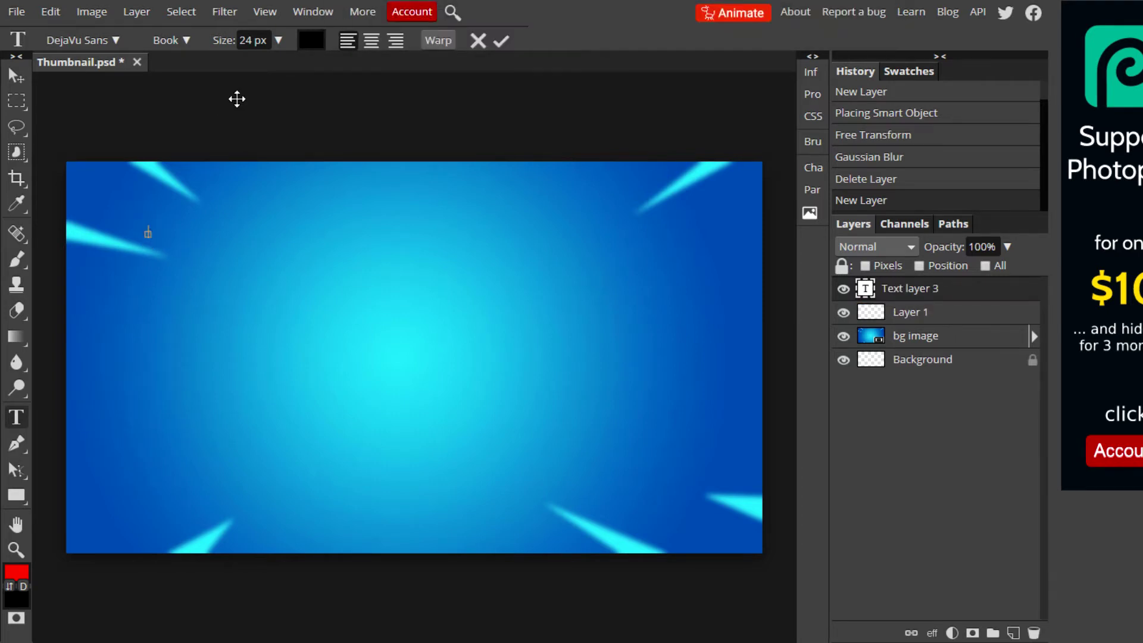
Set the type size to 300 px and browse the font list.
click(277, 41)
drag(246, 69, 289, 71)
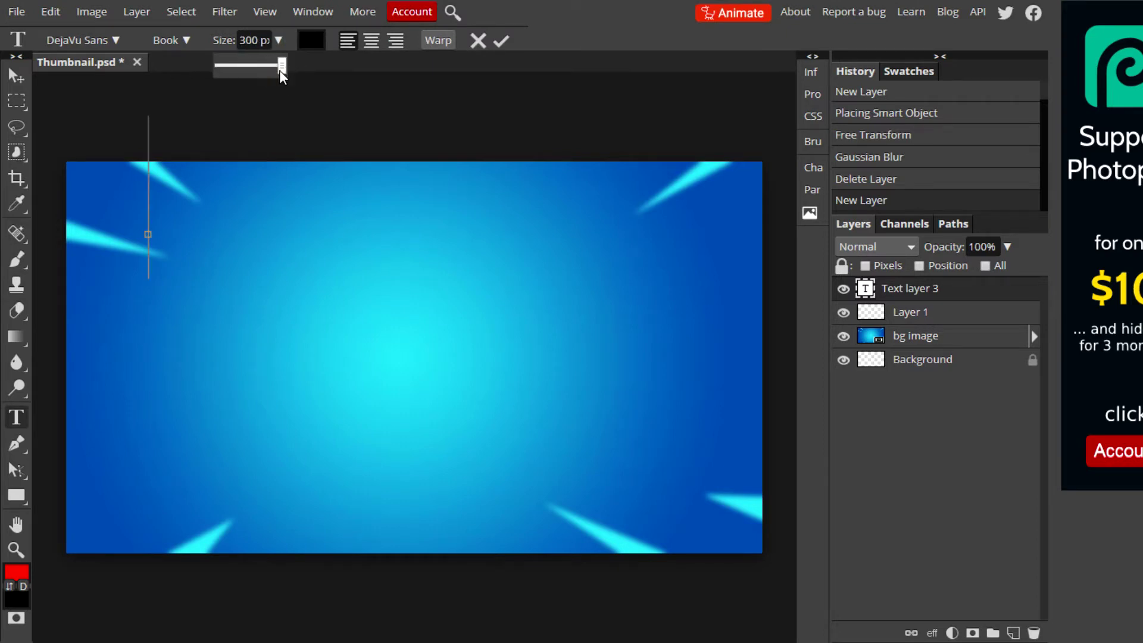
click(113, 40)
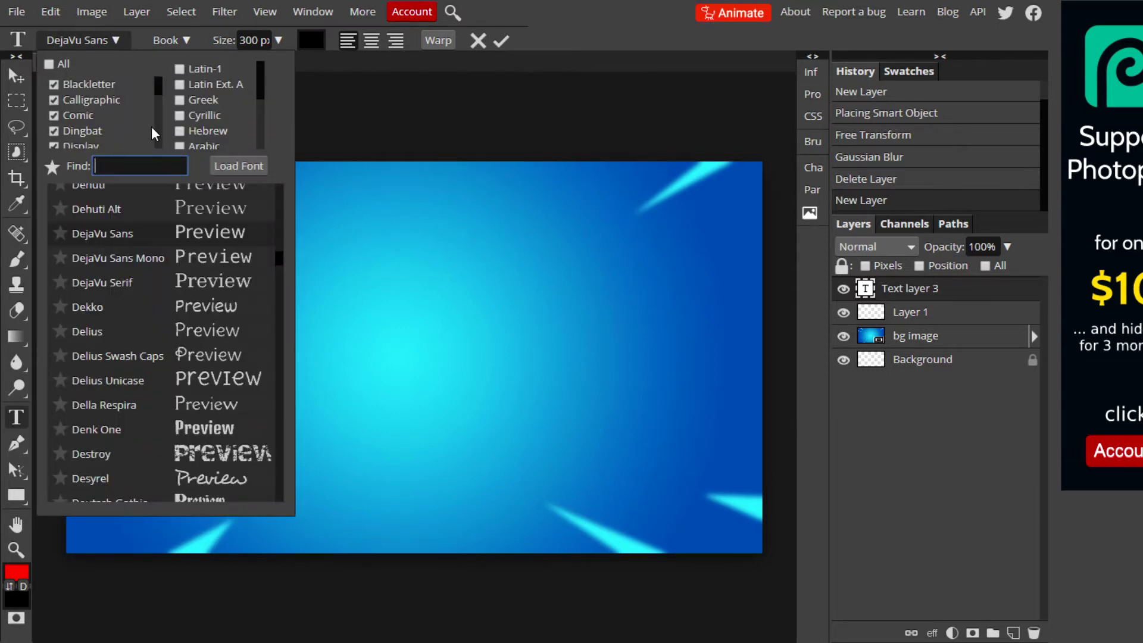
scroll(187, 271, down, 4)
scroll(187, 271, up, 4)
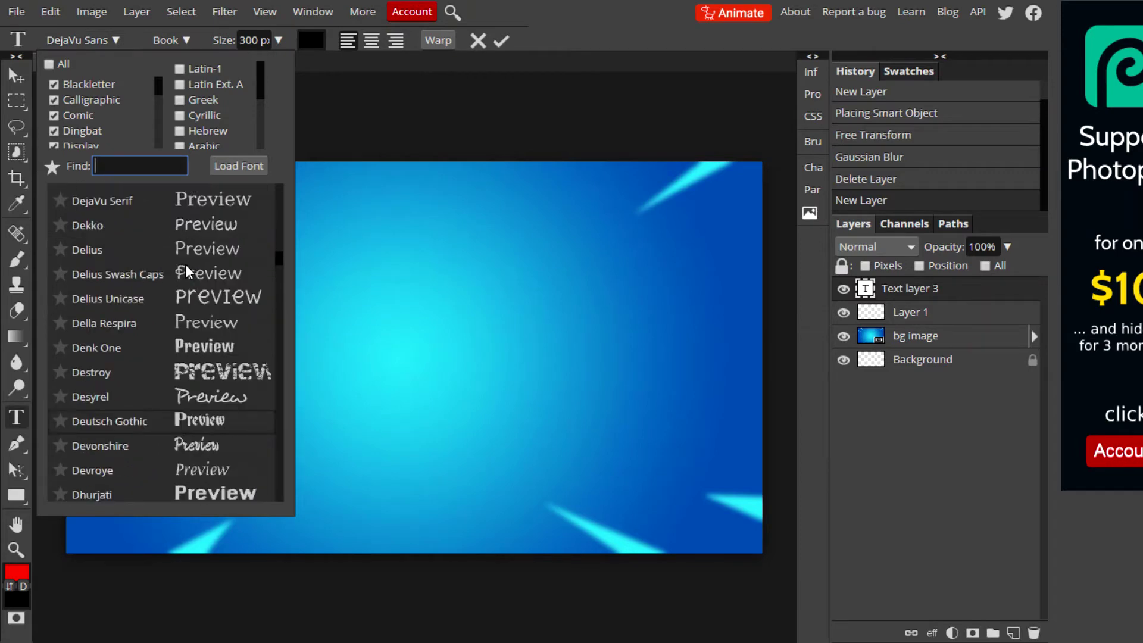
Find 'squa' in the font list, choose Squada One, and place a text caret on the canvas.
click(238, 167)
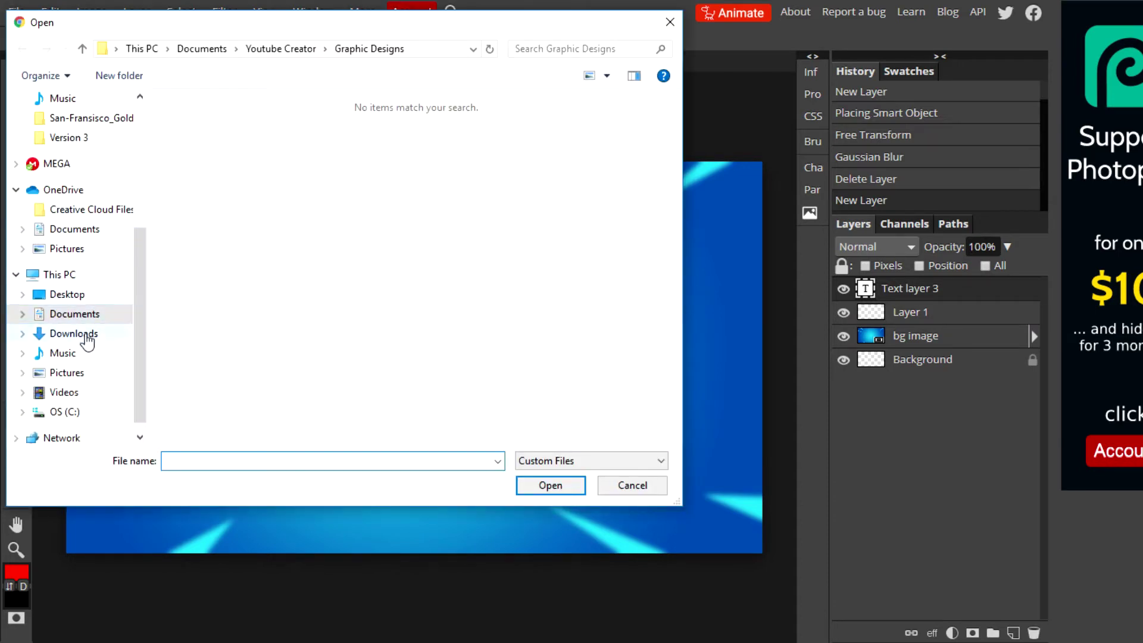
click(670, 22)
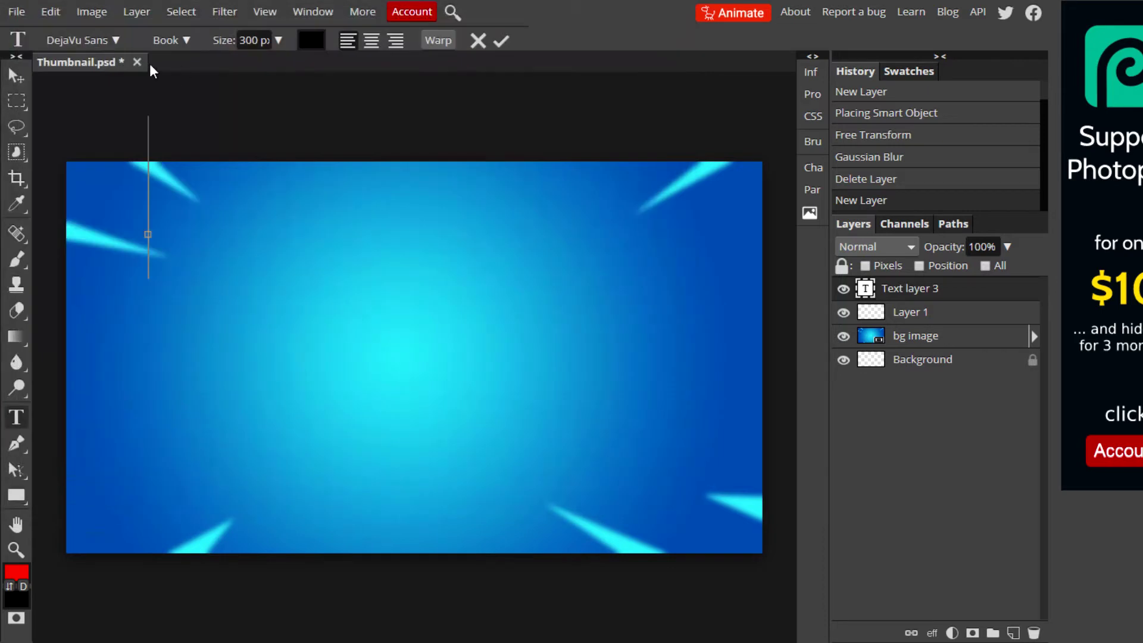
click(100, 40)
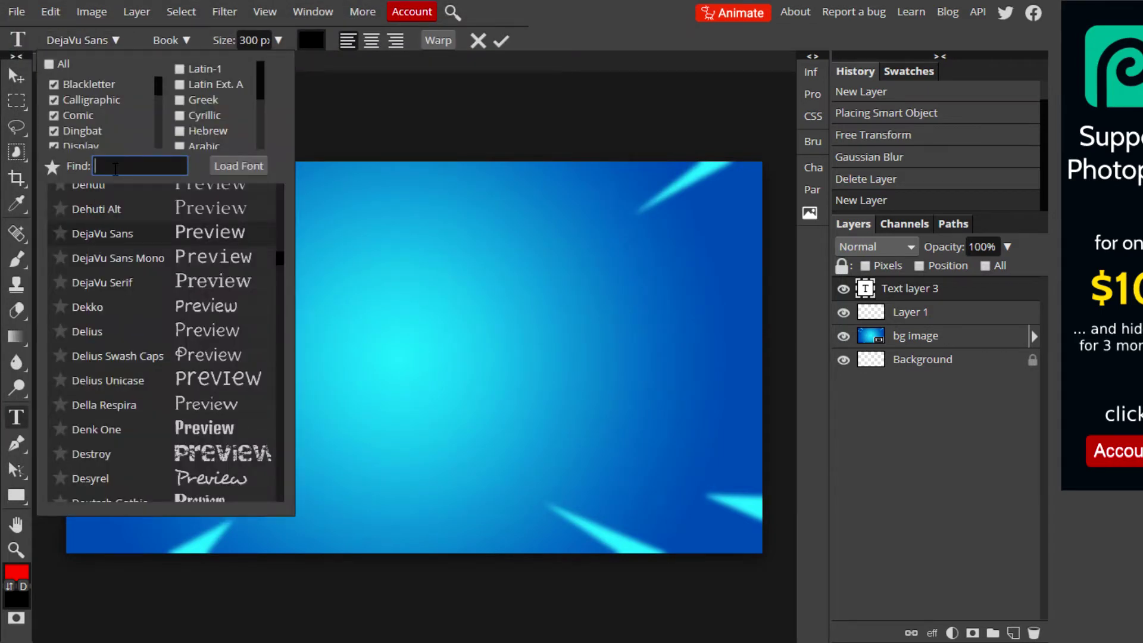
text(s)
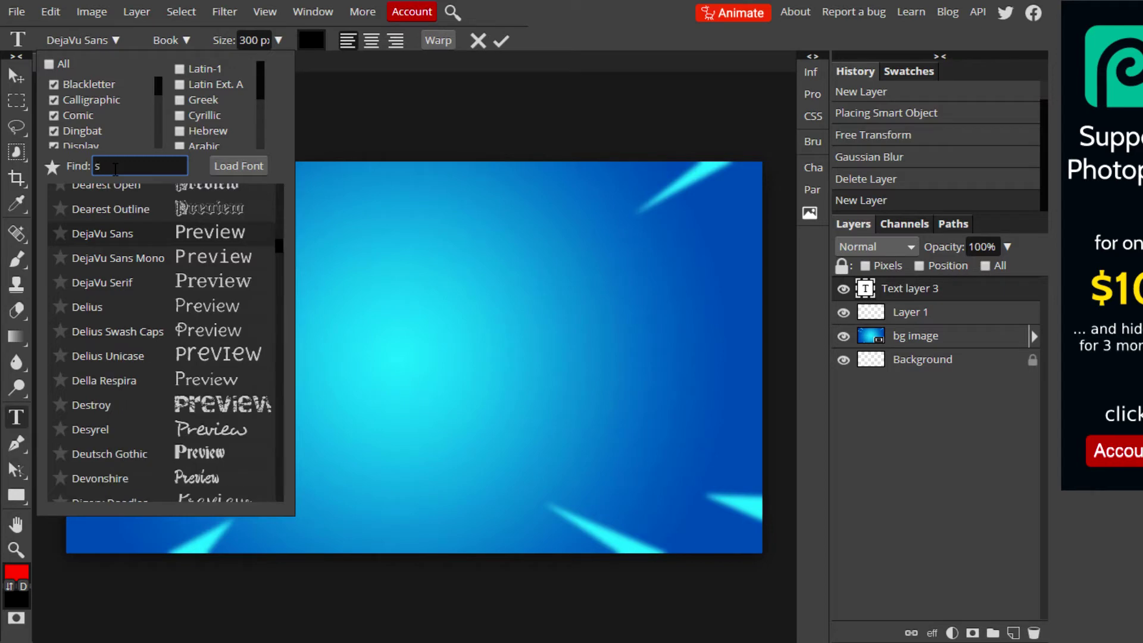
text(quad)
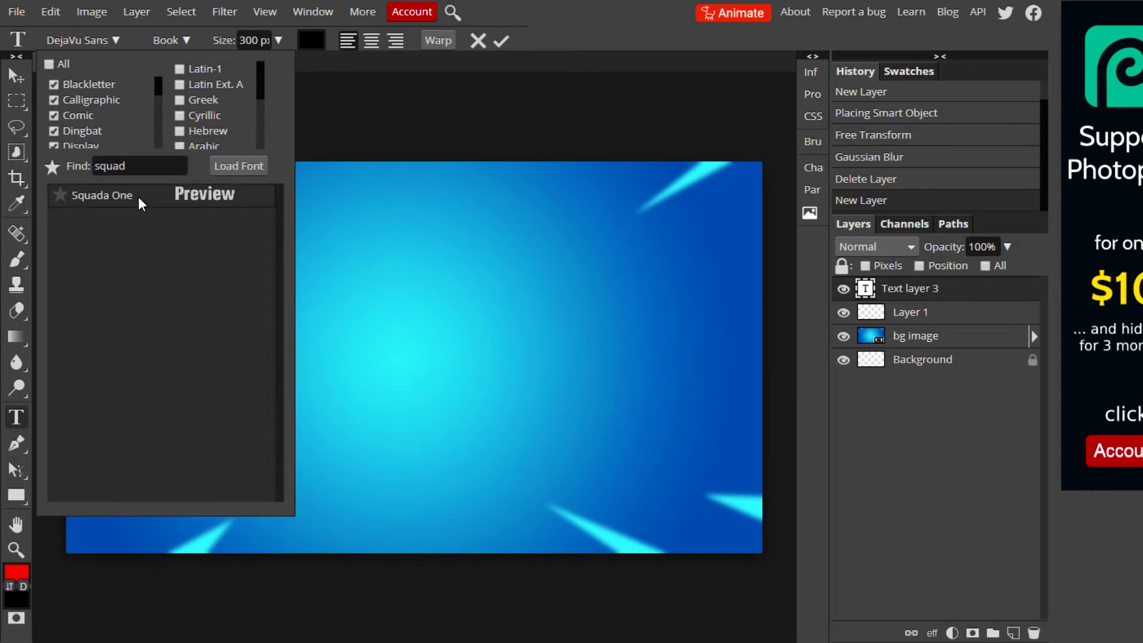
click(139, 198)
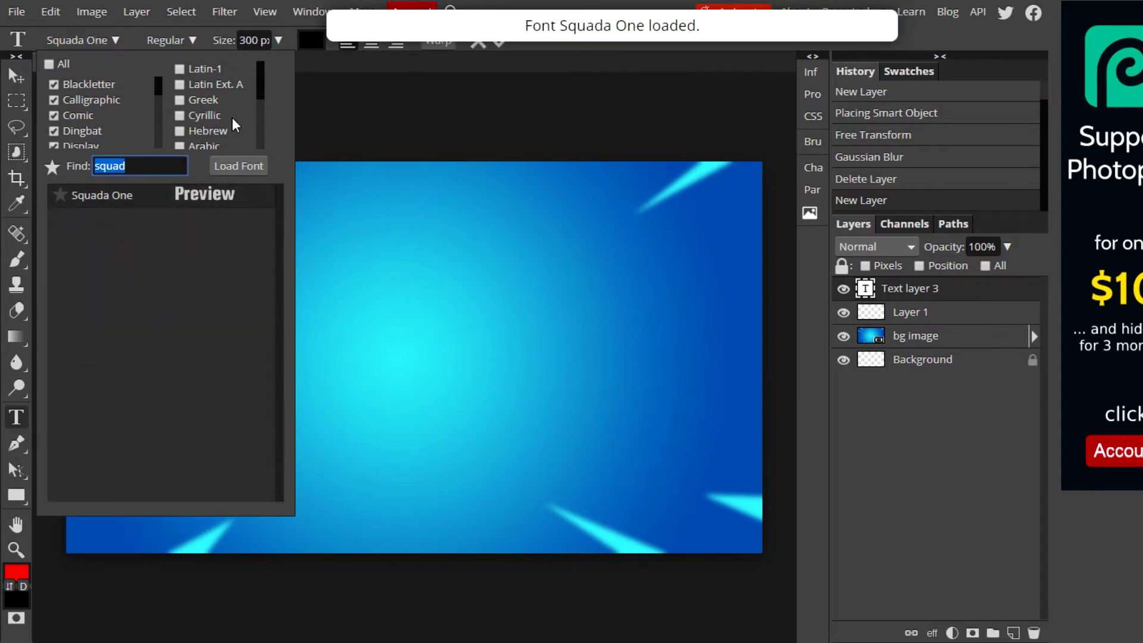
click(107, 41)
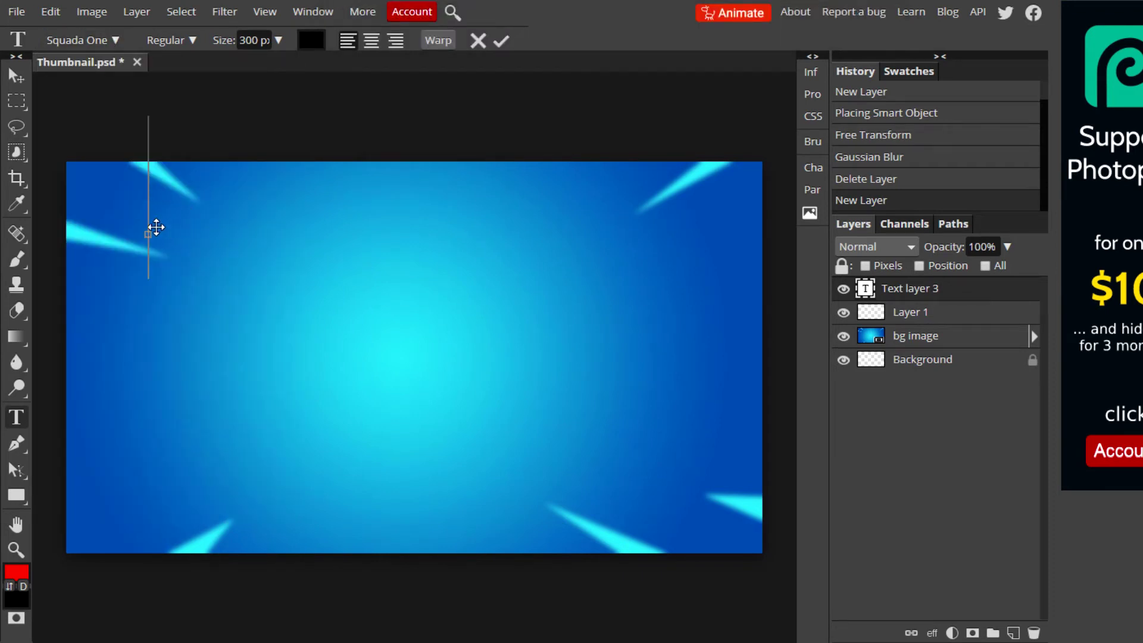
Type GROW, YOUR and CHANNEL as three separate text layers.
text(GROW)
drag(244, 279, 188, 334)
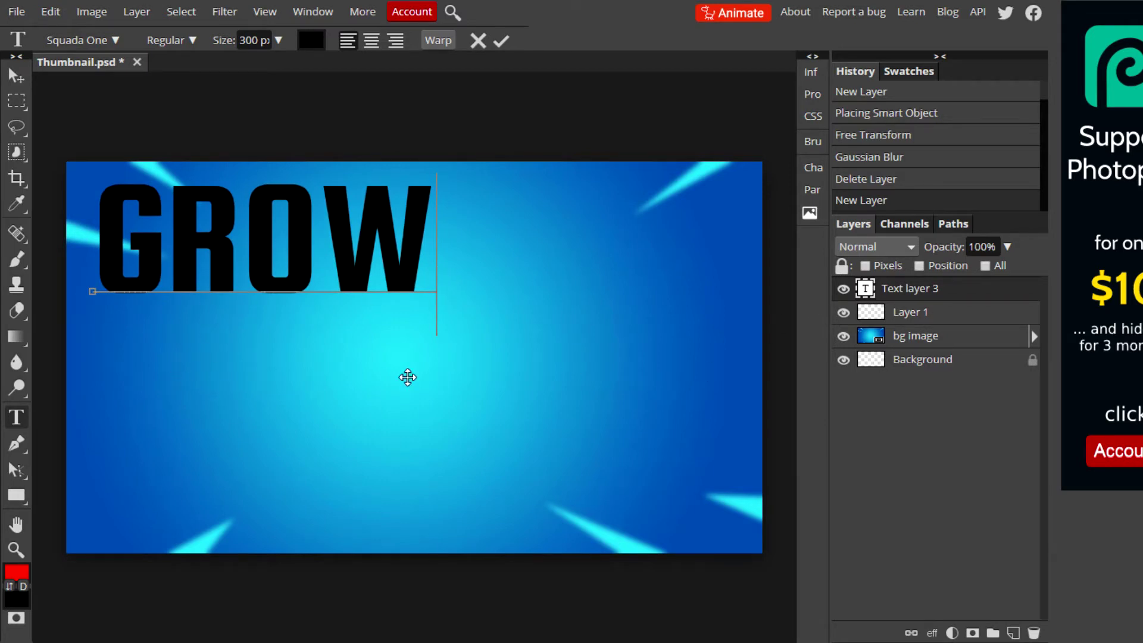
click(168, 359)
text(YOUR)
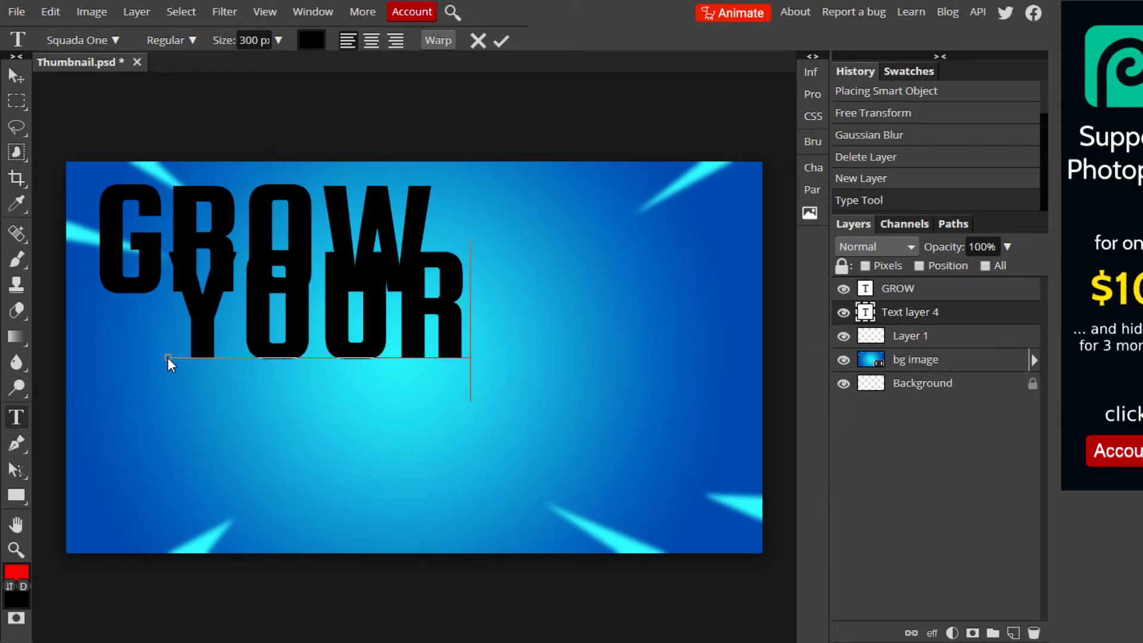
click(285, 425)
text(CHANNE)
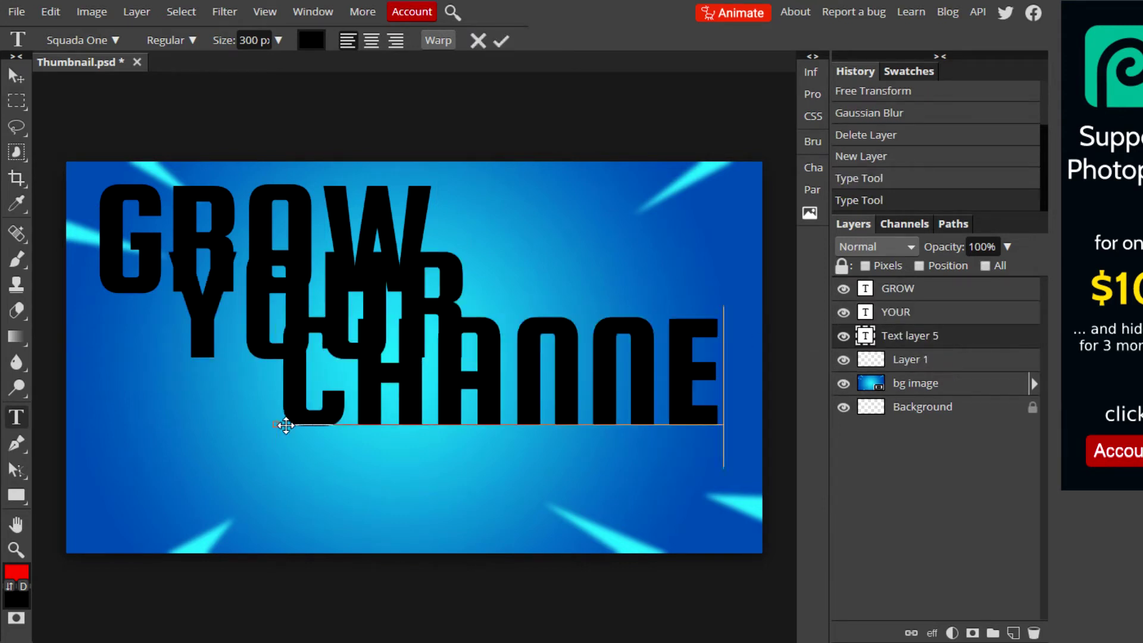
text(L)
key(Escape)
Drag YOUR and CHANNEL down into a stack beneath GROW with the Move tool.
key(v)
drag(366, 323, 339, 377)
drag(615, 404, 454, 504)
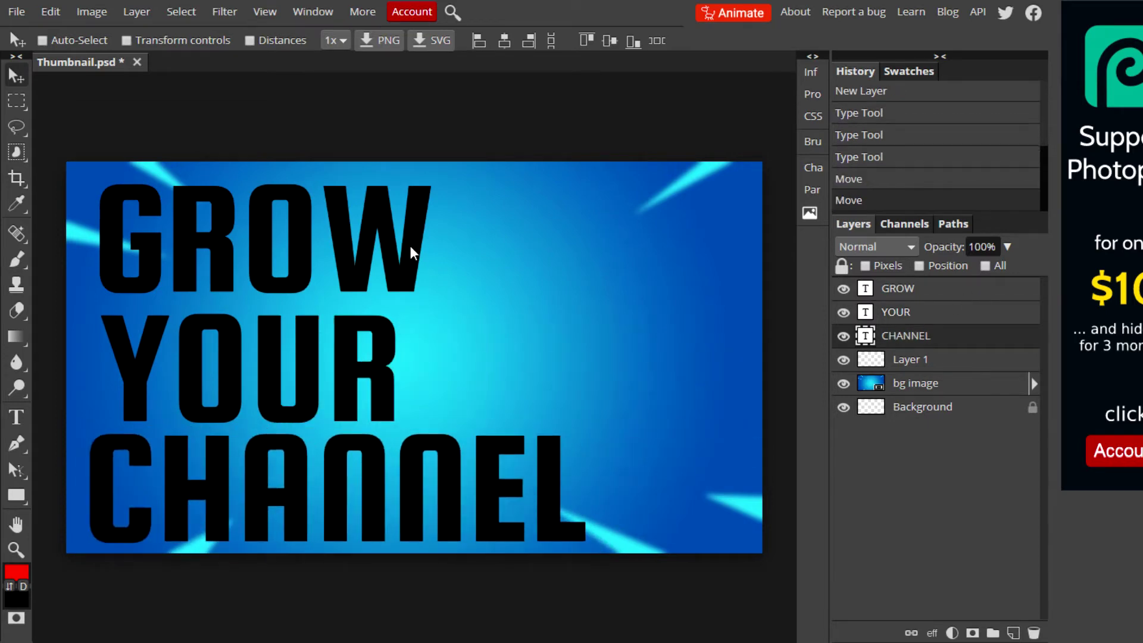
Nudge GROW, YOUR and CHANNEL into line, shifting CHANNEL about 21 px right.
click(929, 288)
drag(280, 222, 288, 216)
click(924, 312)
drag(287, 385, 294, 375)
click(905, 336)
drag(331, 509, 346, 510)
Fine-tune alignment: raise GROW about 18 px and shift YOUR about 12 px left.
click(896, 312)
drag(360, 383, 356, 384)
click(898, 288)
drag(369, 254, 358, 238)
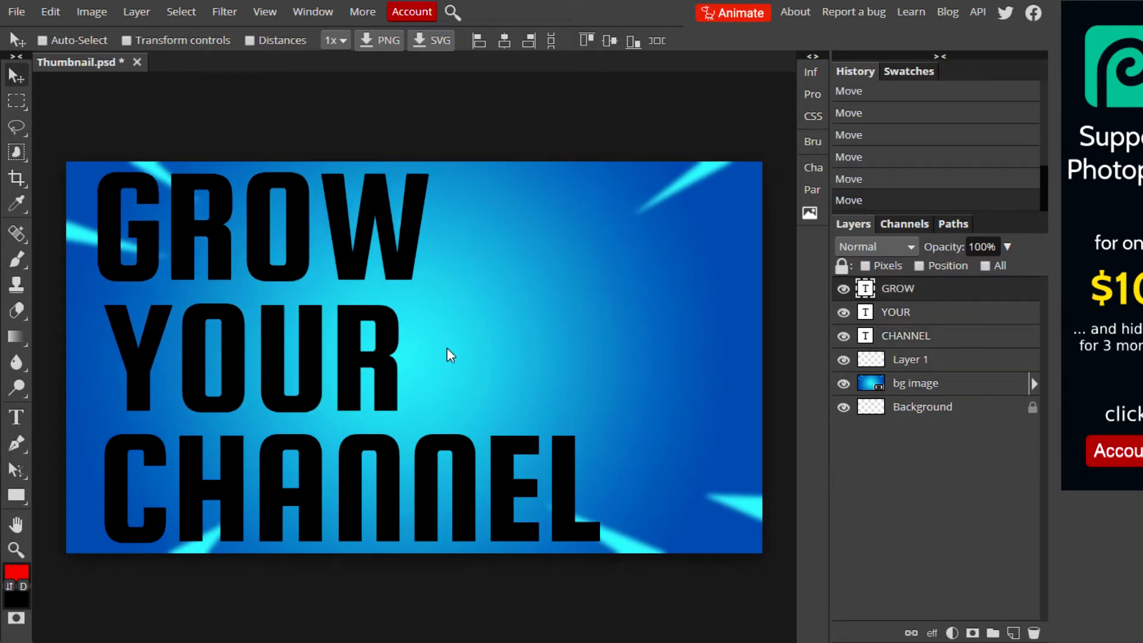
drag(347, 384, 339, 384)
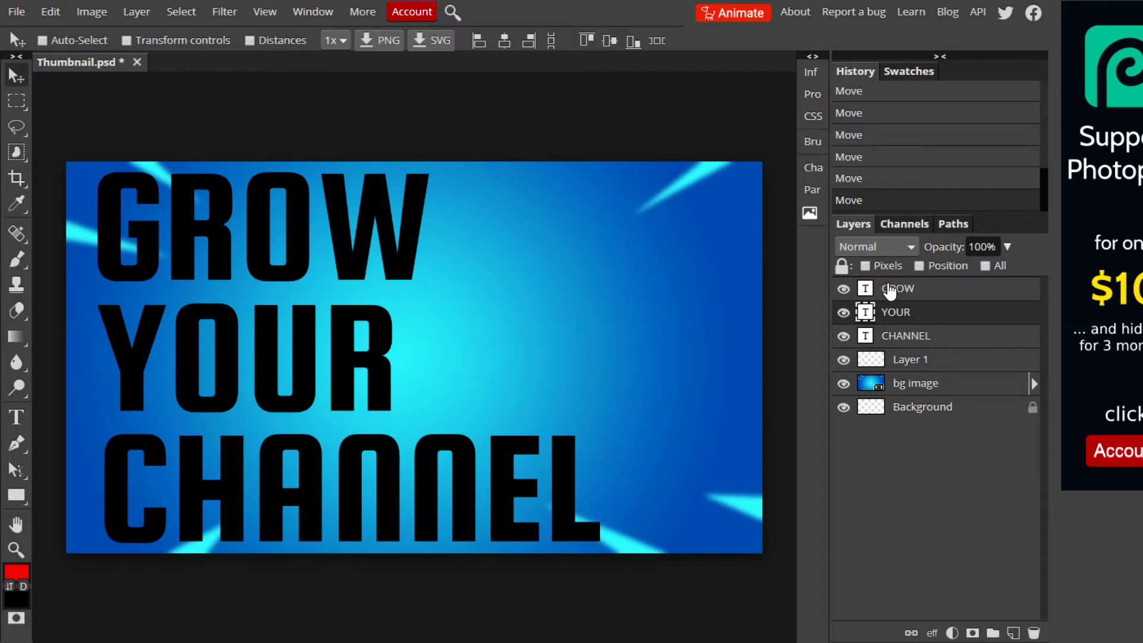
click(898, 292)
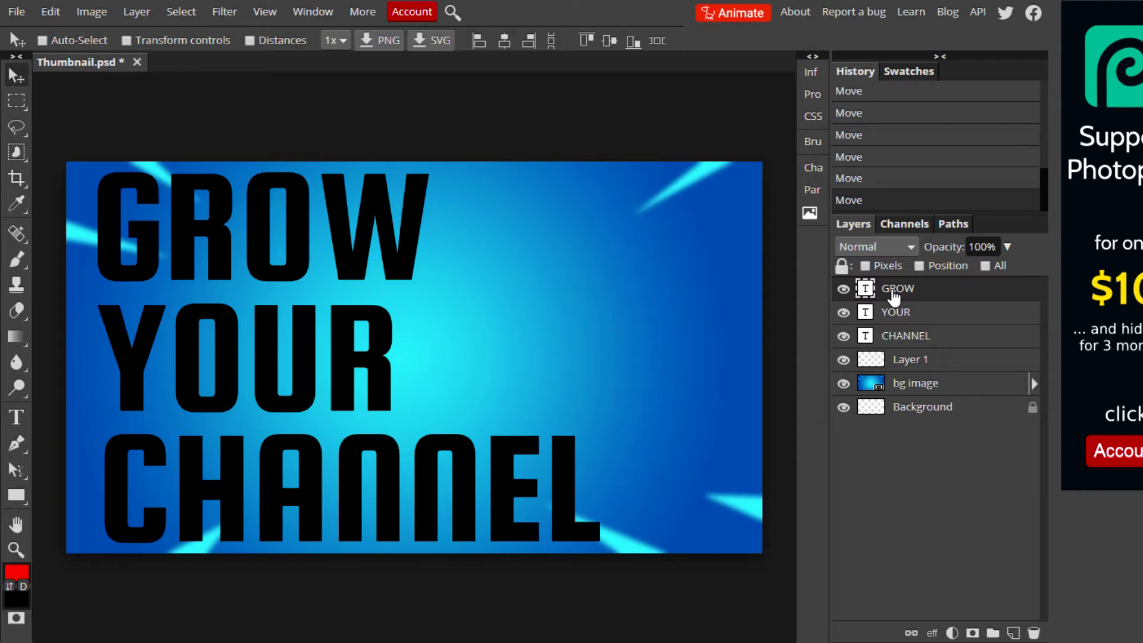
Give the GROW layer a white (ffffff) Color Overlay and enable a Stroke.
right_click(894, 293)
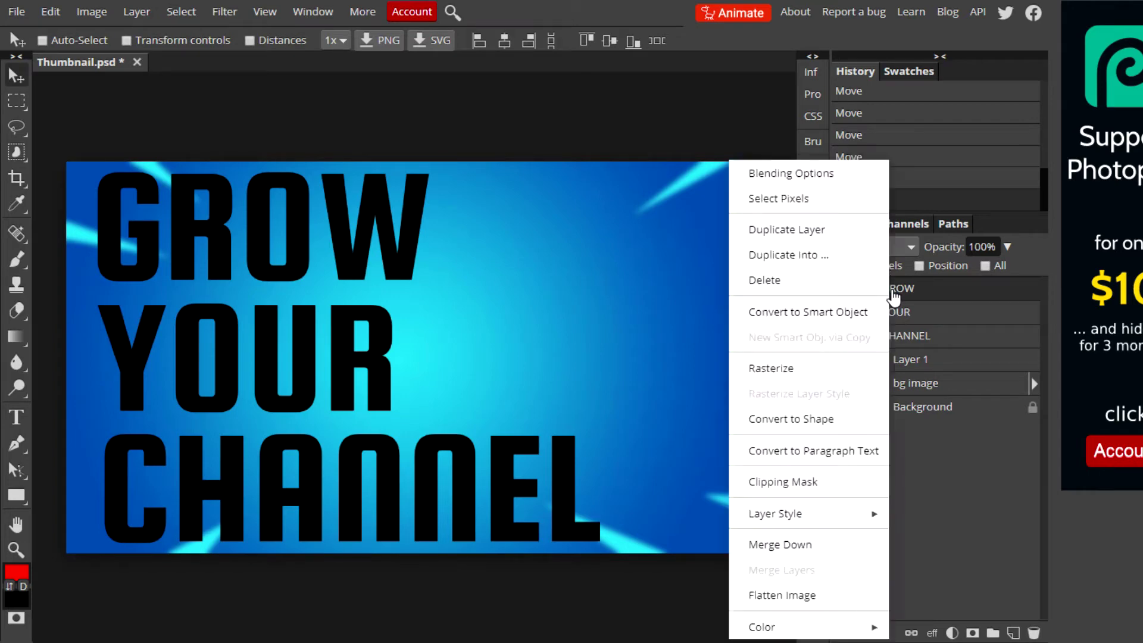
click(802, 174)
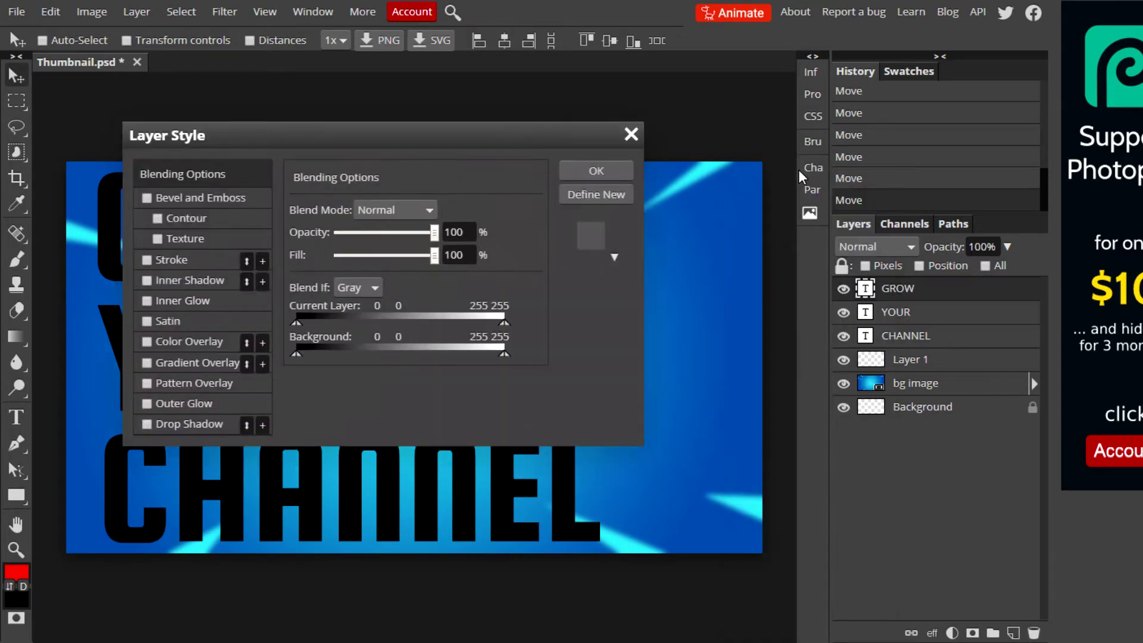
drag(351, 132, 715, 98)
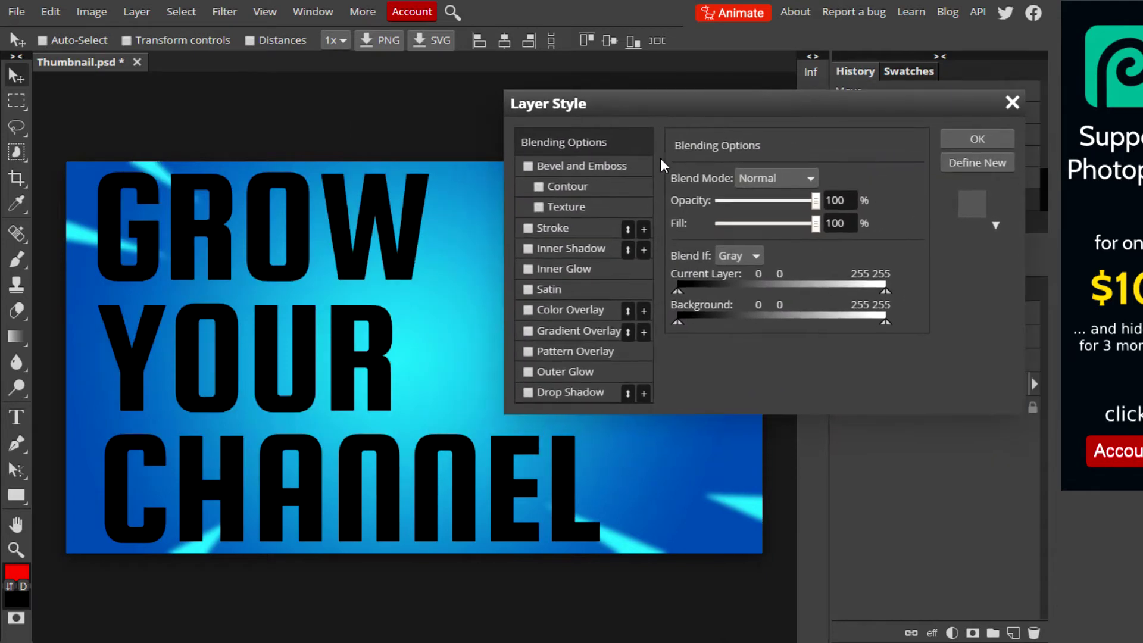
click(540, 311)
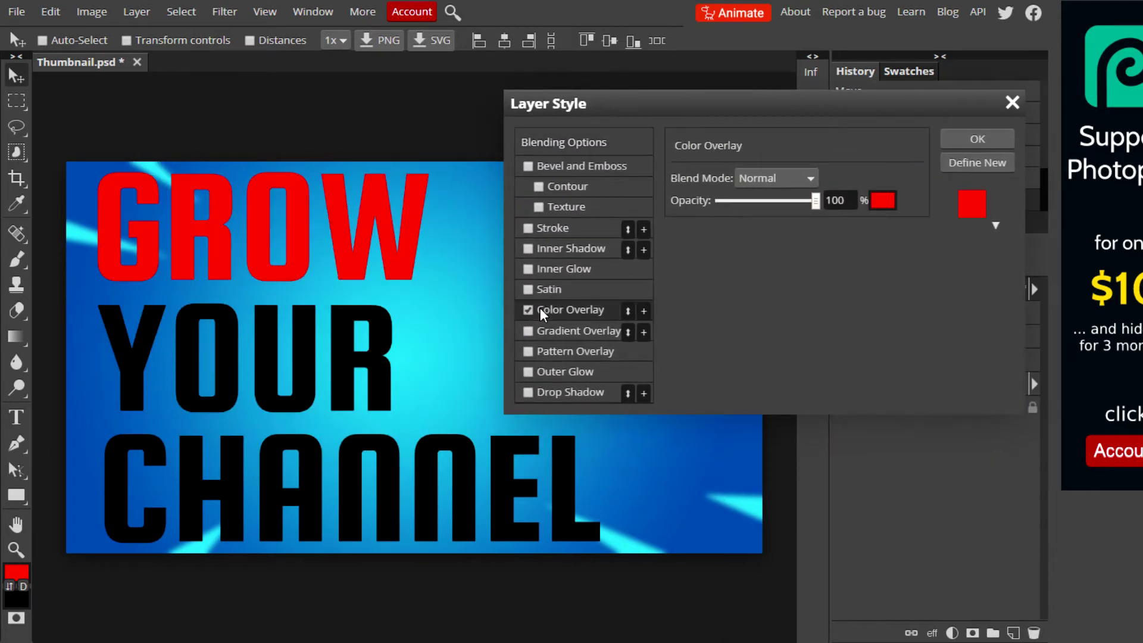
click(883, 201)
drag(154, 169, 135, 160)
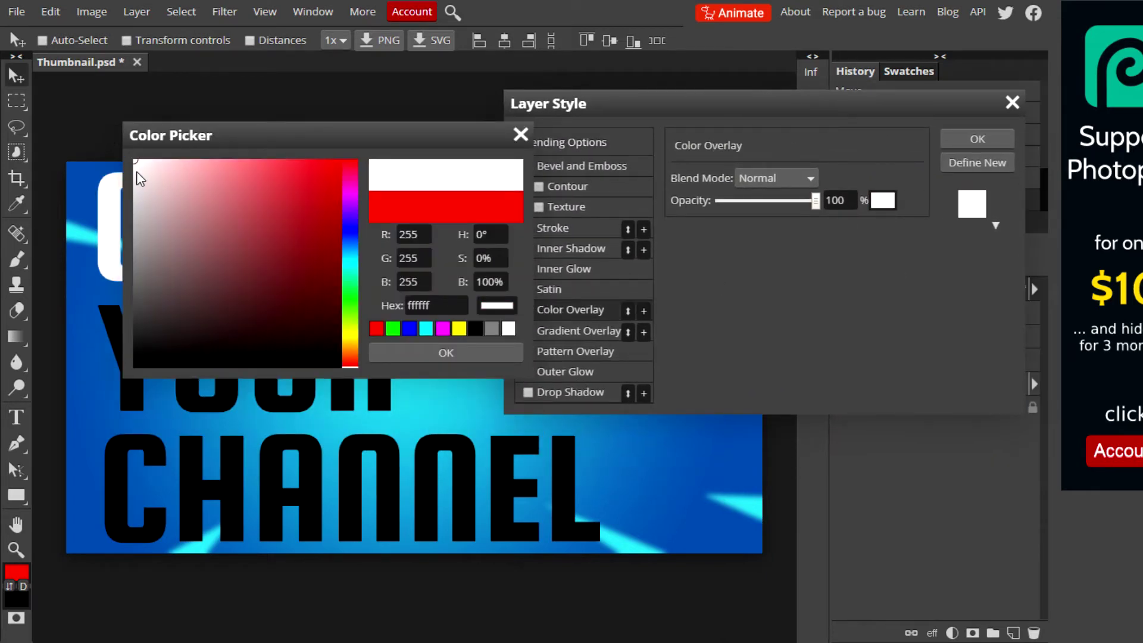
click(465, 353)
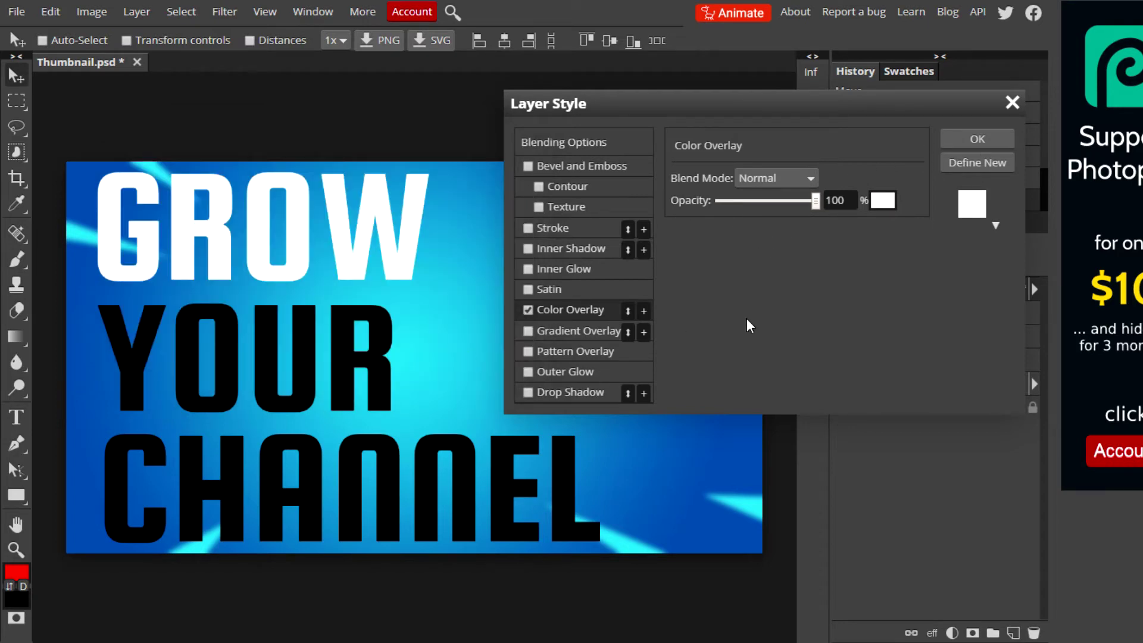
click(528, 229)
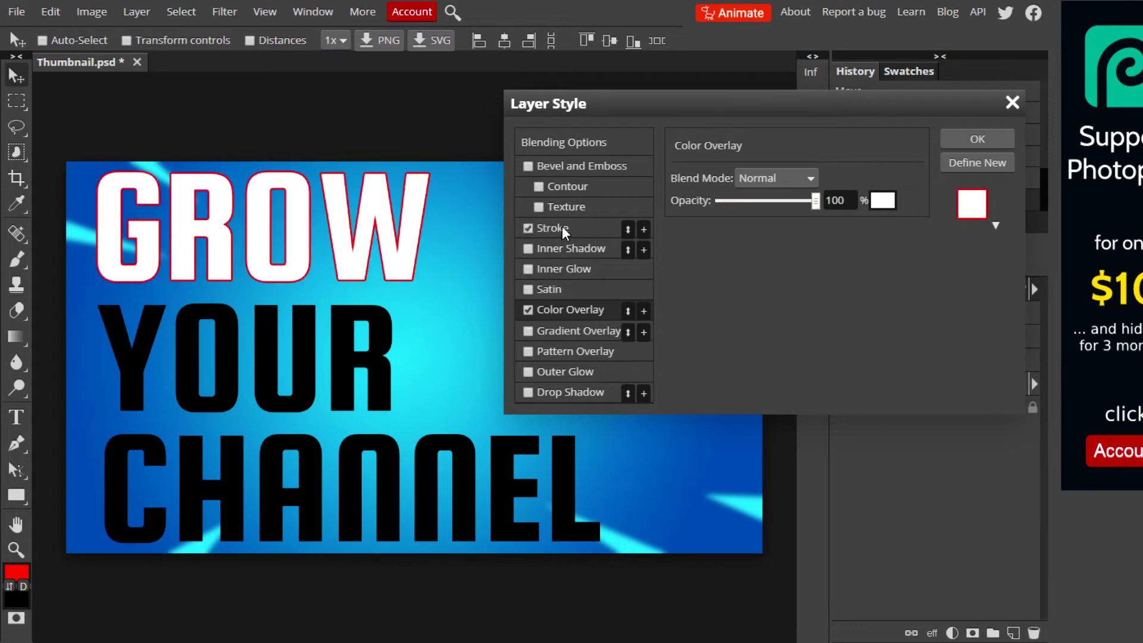
Make GROW's stroke pure black (000000) and 9 px thick.
click(562, 225)
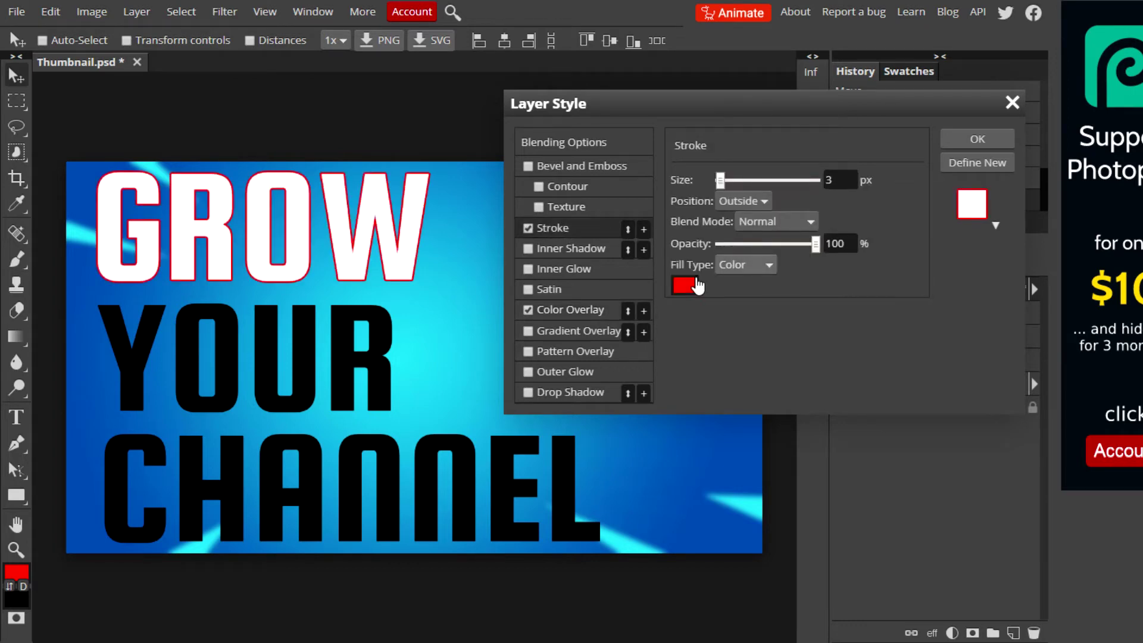
click(684, 286)
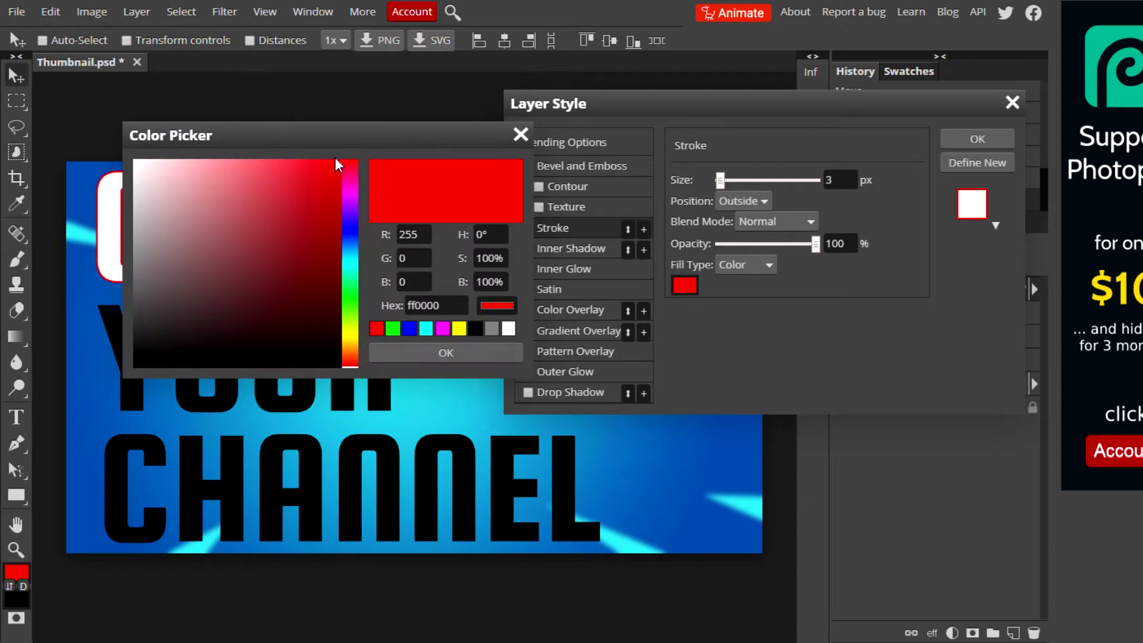
click(134, 359)
click(133, 358)
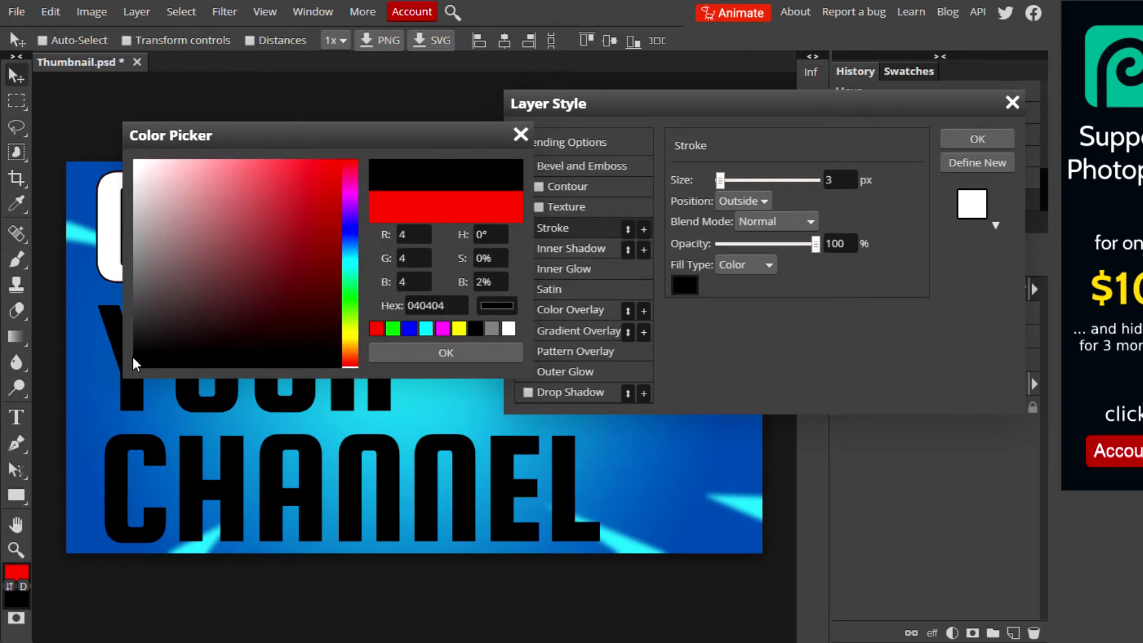
click(125, 373)
click(420, 353)
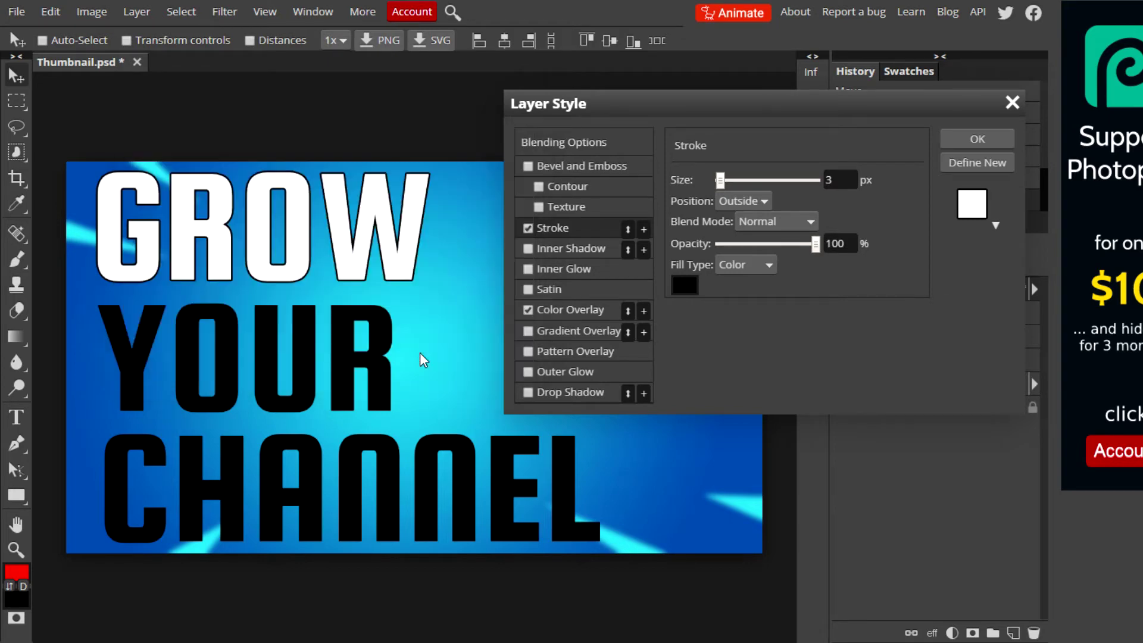
click(833, 179)
key(BackSpace)
text(9)
key(Return)
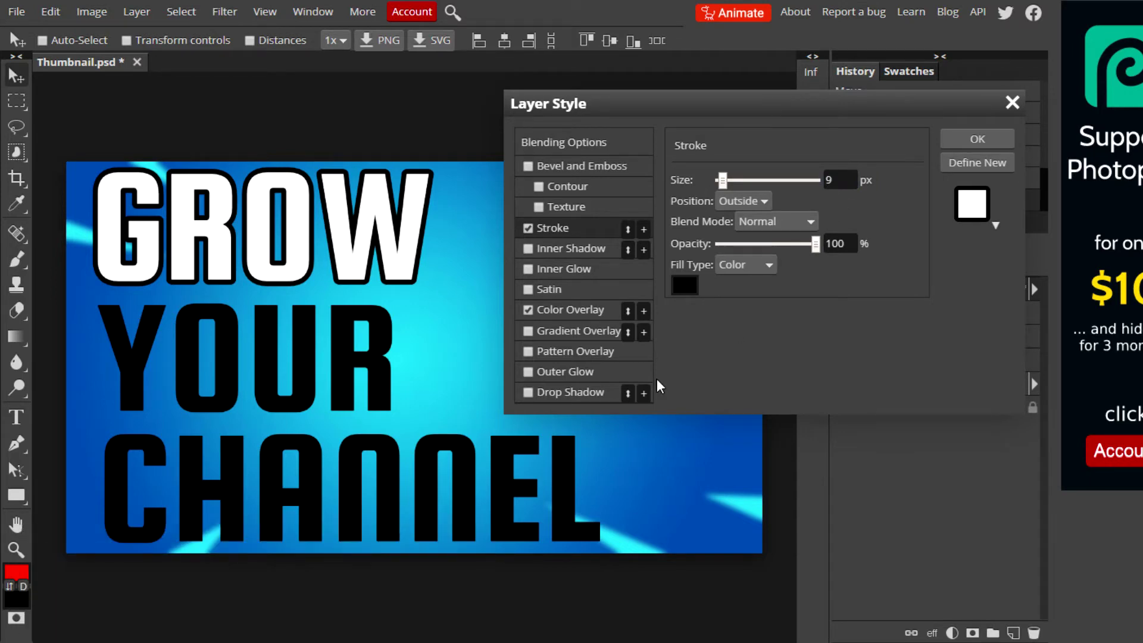
Enable Drop Shadow on GROW with 28% opacity, 90° angle, 28 px distance and 15 px size.
click(528, 392)
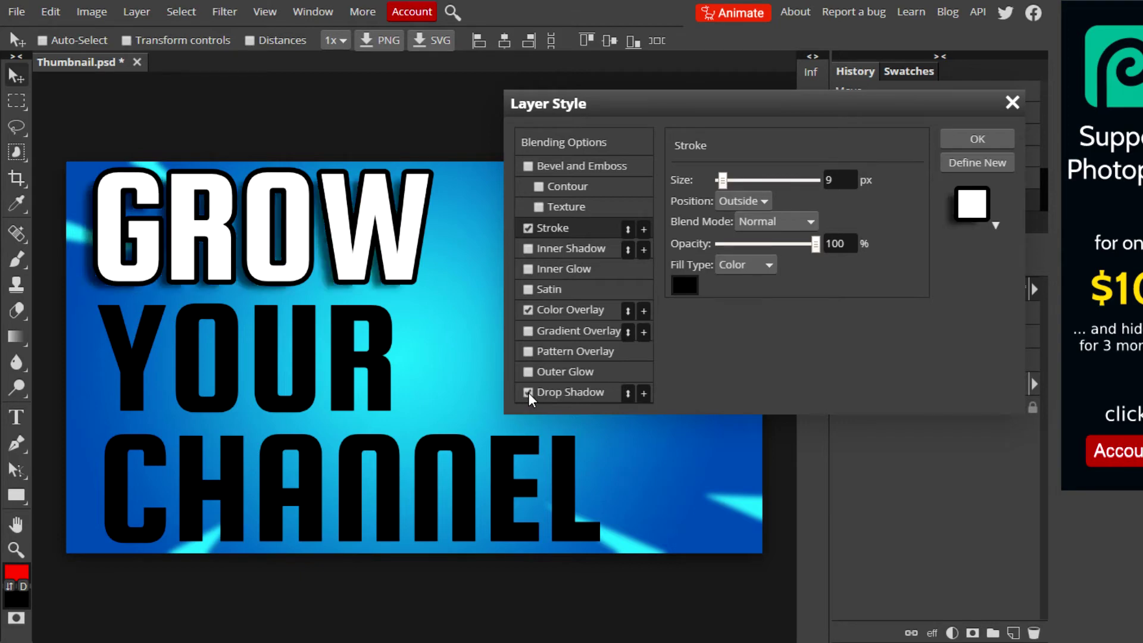
click(553, 391)
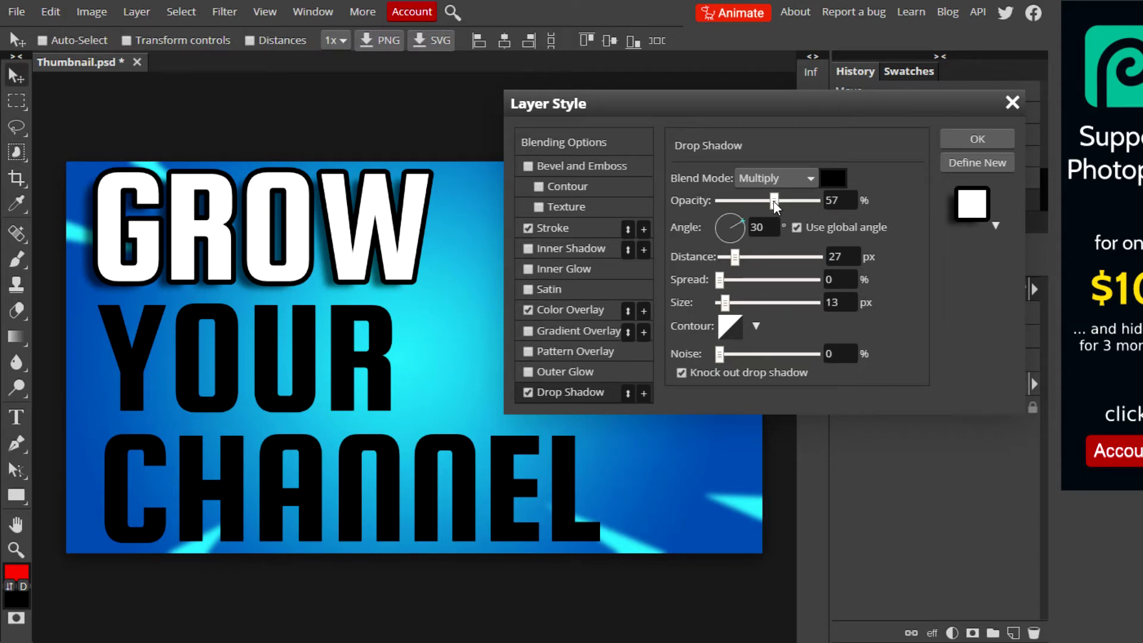
drag(773, 201, 747, 202)
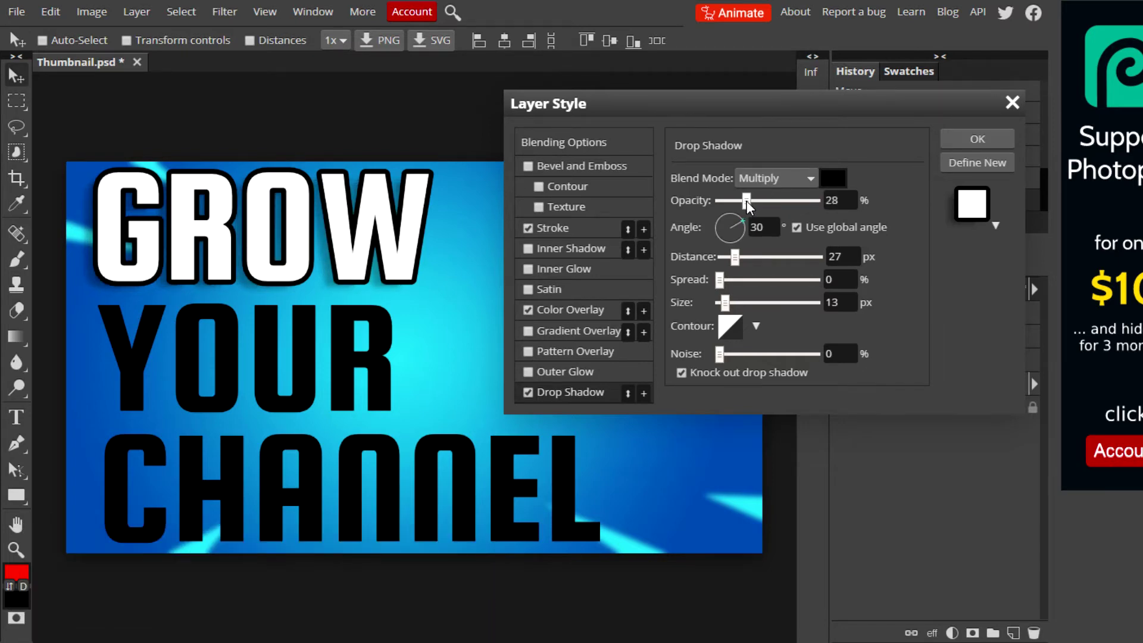
double_click(767, 225)
text(90)
double_click(836, 256)
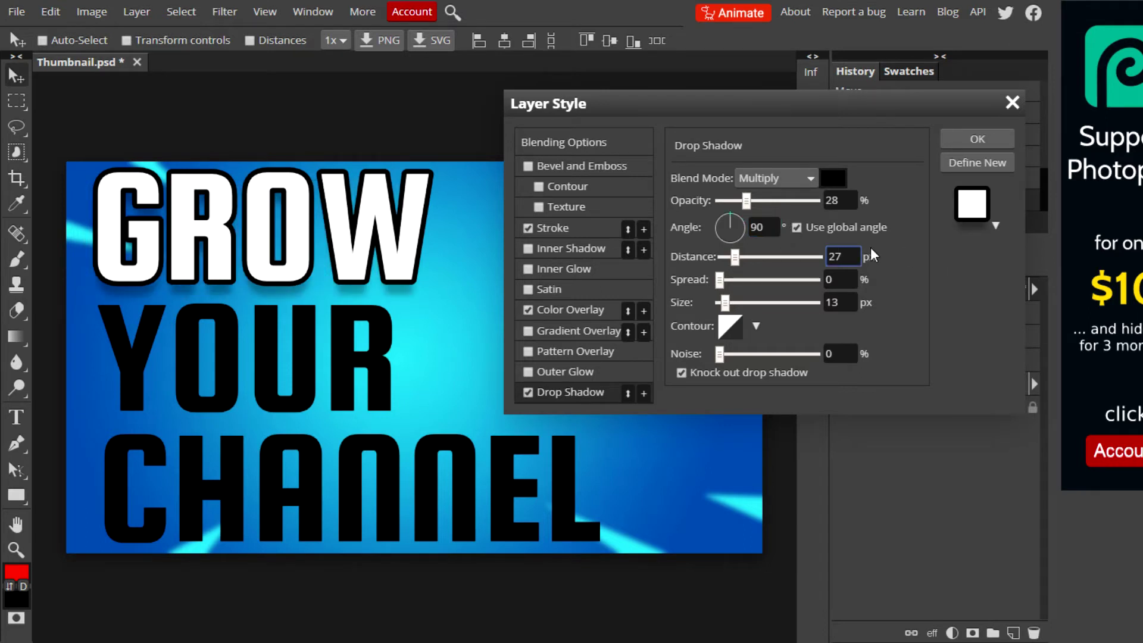
text(28)
double_click(834, 302)
text(15)
click(1002, 354)
Enable Outer Glow on GROW and set its colour to pure white (ffffff).
click(555, 371)
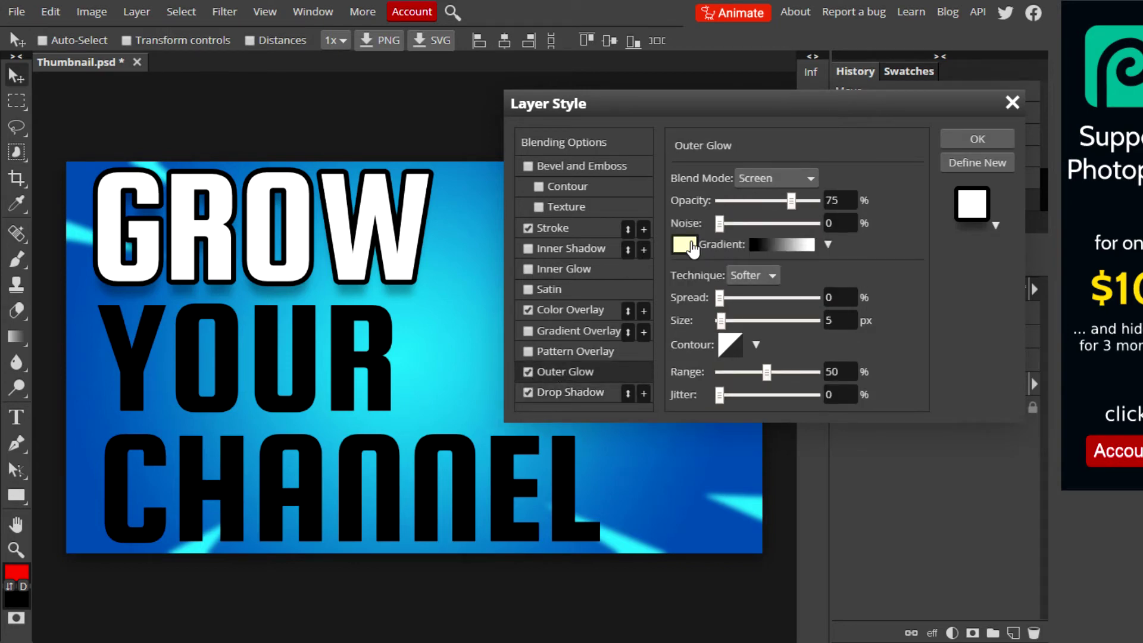
click(685, 244)
drag(152, 158, 120, 126)
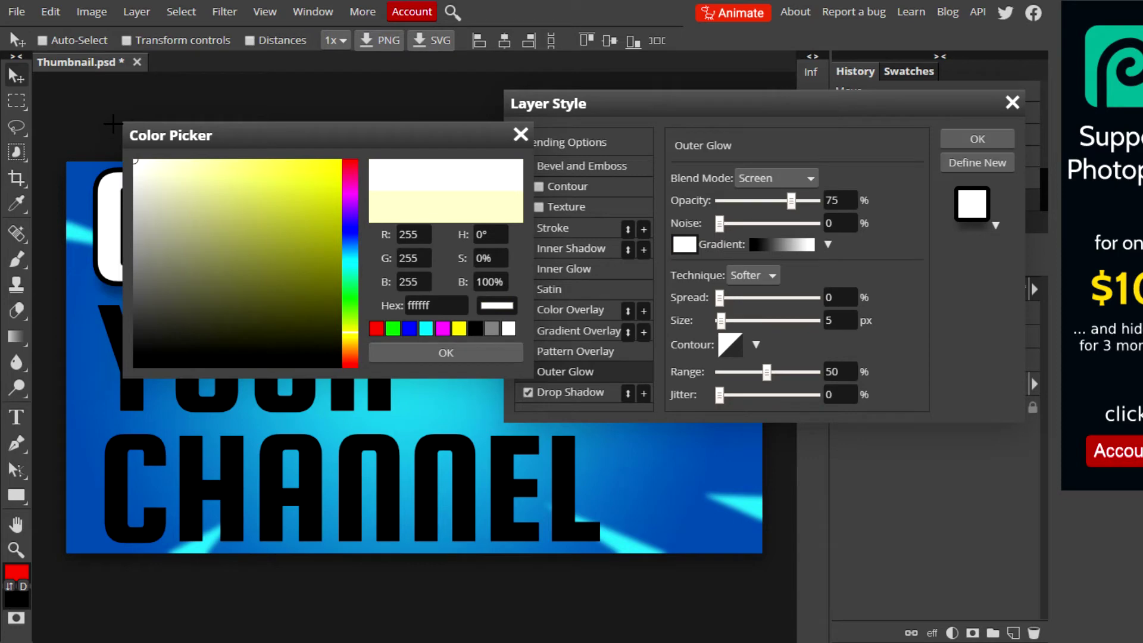
click(446, 353)
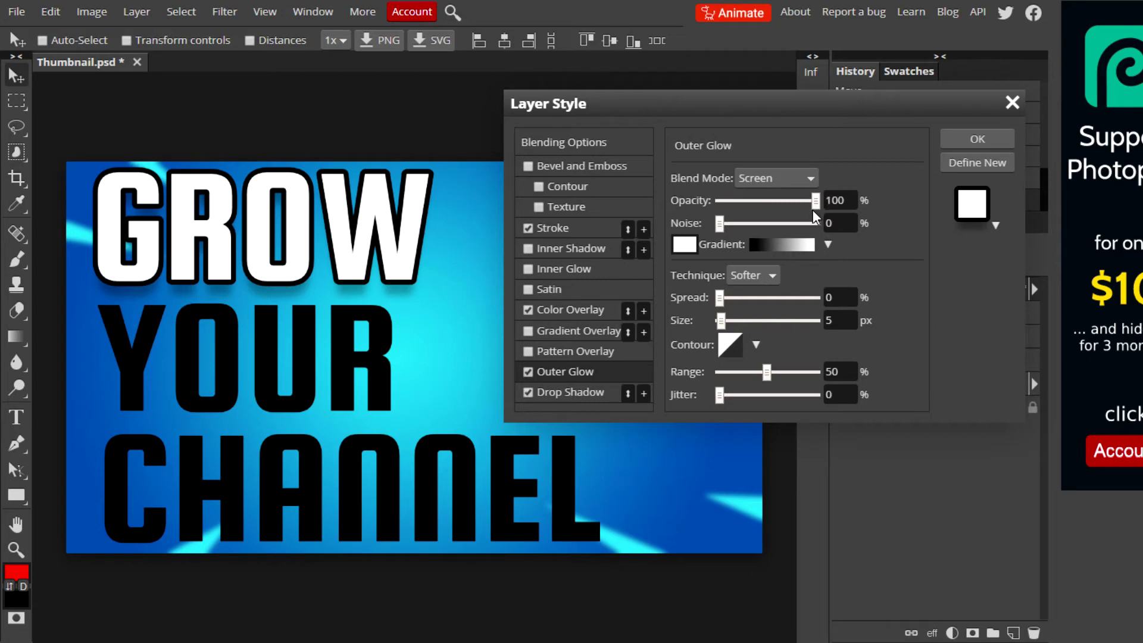
Set the outer glow to 1% range, 12 px size and Normal blend mode.
drag(768, 372, 709, 367)
click(841, 317)
key(BackSpace)
text(12)
key(Return)
click(795, 184)
click(784, 204)
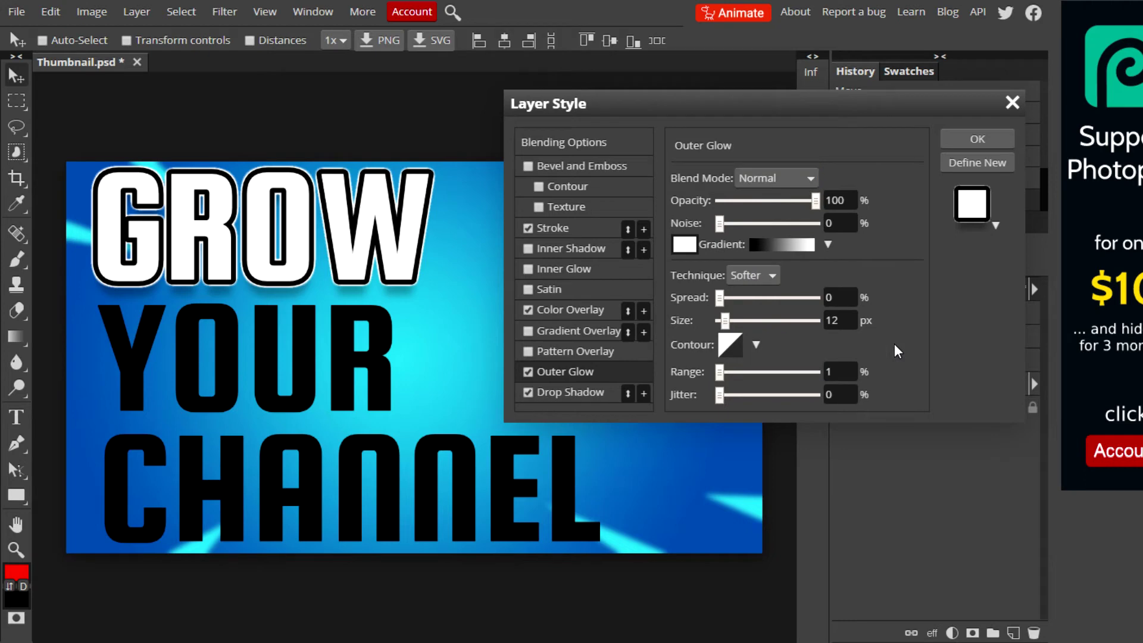